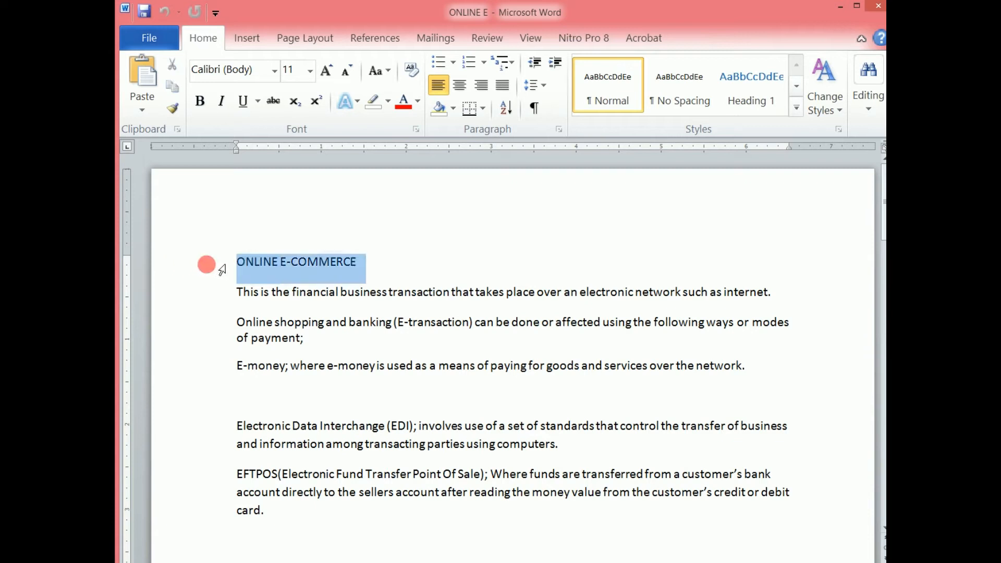
- Open the on-screen keyboard and select the text from the ONLINE E-COMMERCE heading through the end of the E-money paragraph
{"action": "left_click", "coordinate": [188, 292]}
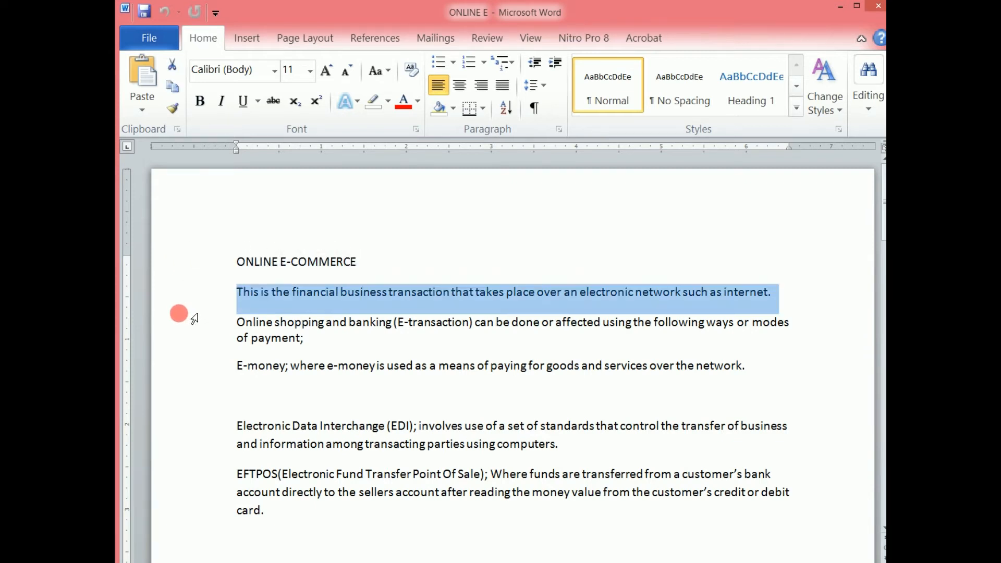
{"action": "left_click", "coordinate": [177, 338]}
{"action": "left_click", "coordinate": [238, 262]}
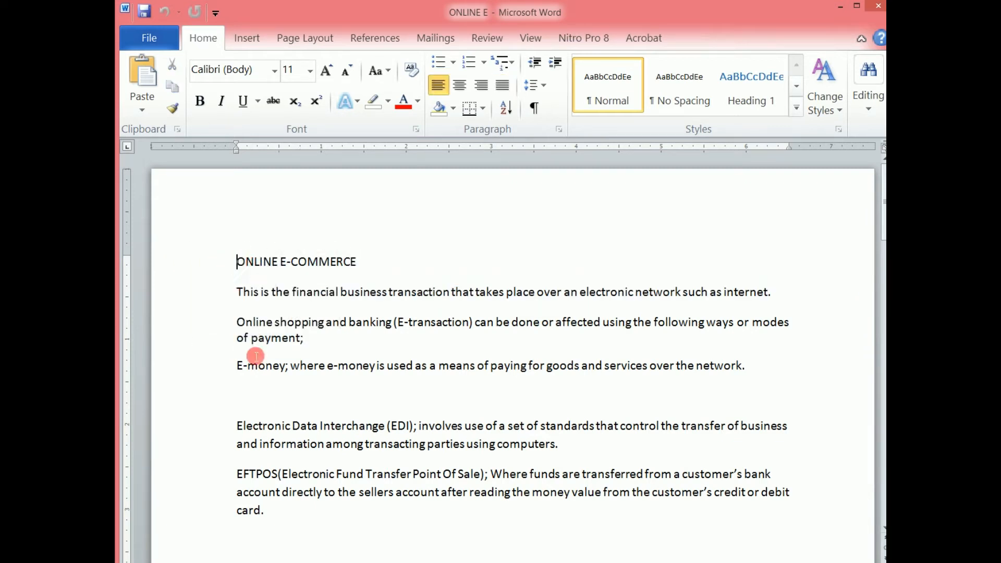
{"action": "left_click", "coordinate": [721, 562]}
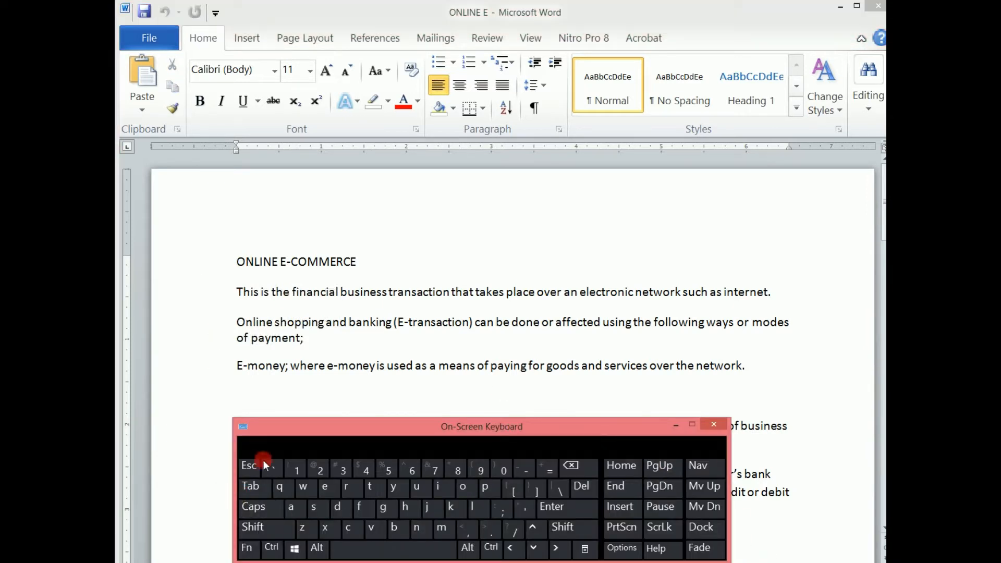
{"action": "left_click", "coordinate": [239, 266]}
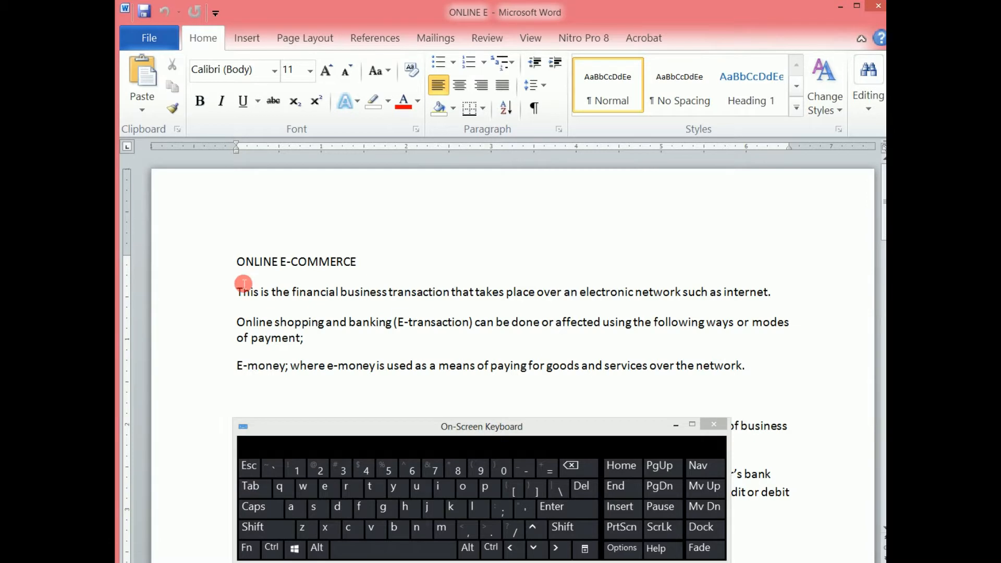
{"action": "left_click", "coordinate": [751, 373], "text": "shift"}
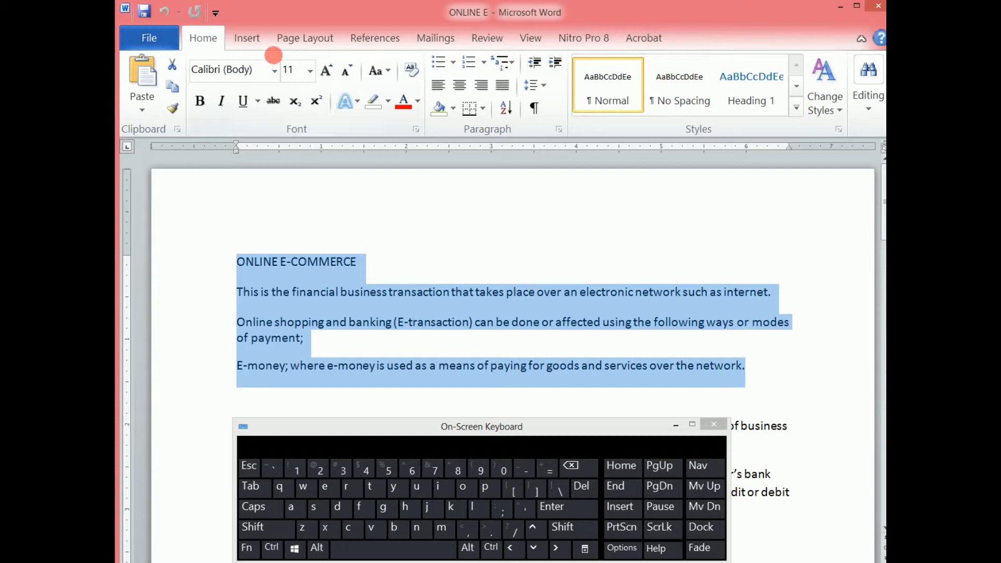
- Set the selected text in Chaparral Pro and make it bold, italic and underlined
{"action": "left_click", "coordinate": [274, 71]}
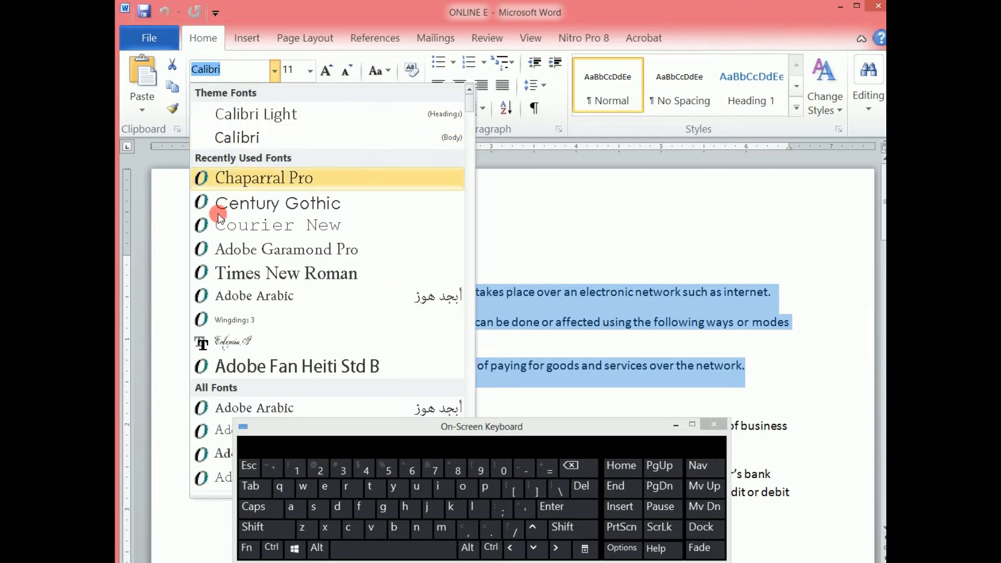
{"action": "left_click", "coordinate": [236, 180]}
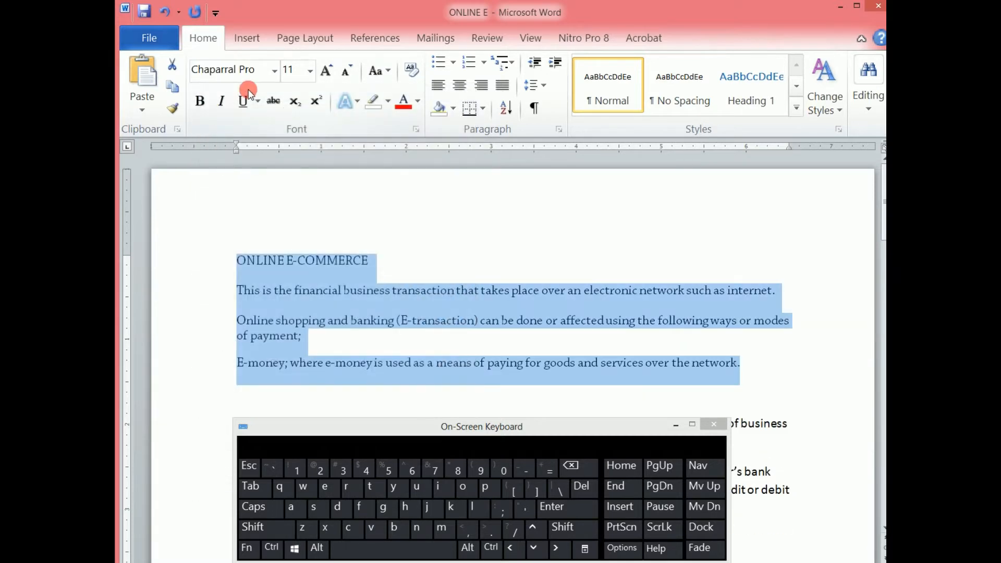
{"action": "left_click", "coordinate": [207, 103]}
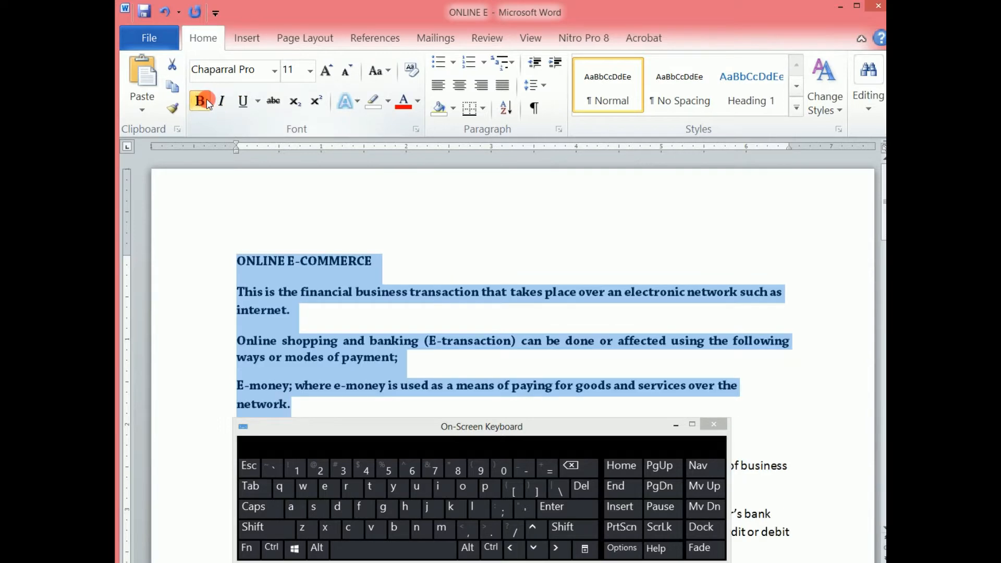
{"action": "left_click", "coordinate": [220, 101]}
{"action": "left_click", "coordinate": [246, 106]}
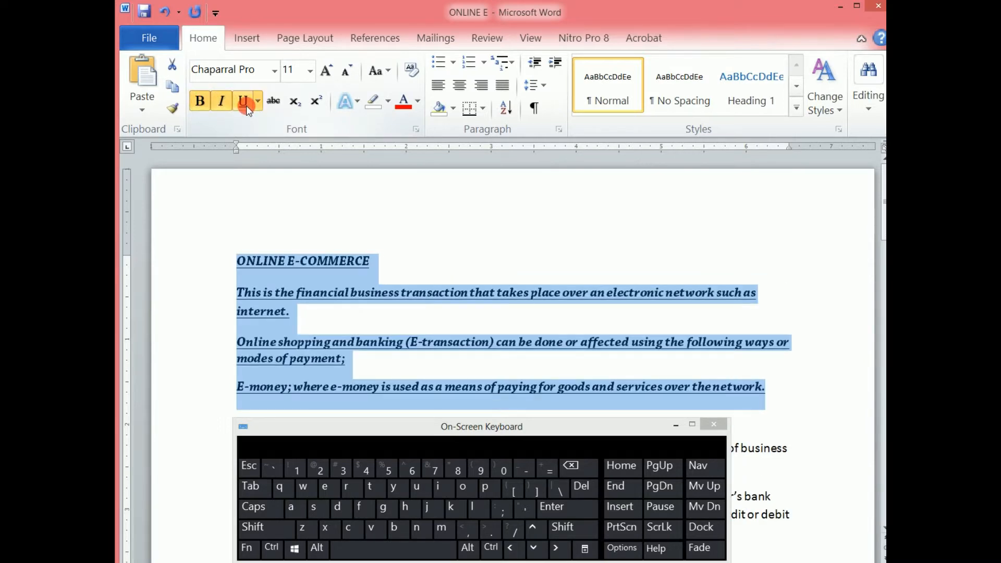
- Change the selected text's underline to a double line in blue, and turn strikethrough on and off again
{"action": "left_click", "coordinate": [259, 102]}
{"action": "left_click", "coordinate": [264, 157]}
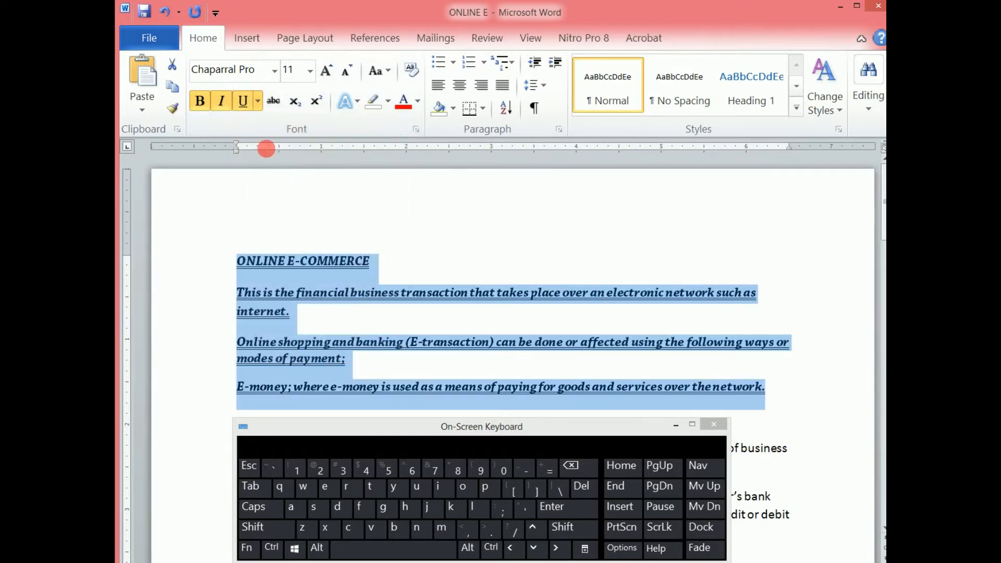
{"action": "left_click", "coordinate": [258, 103]}
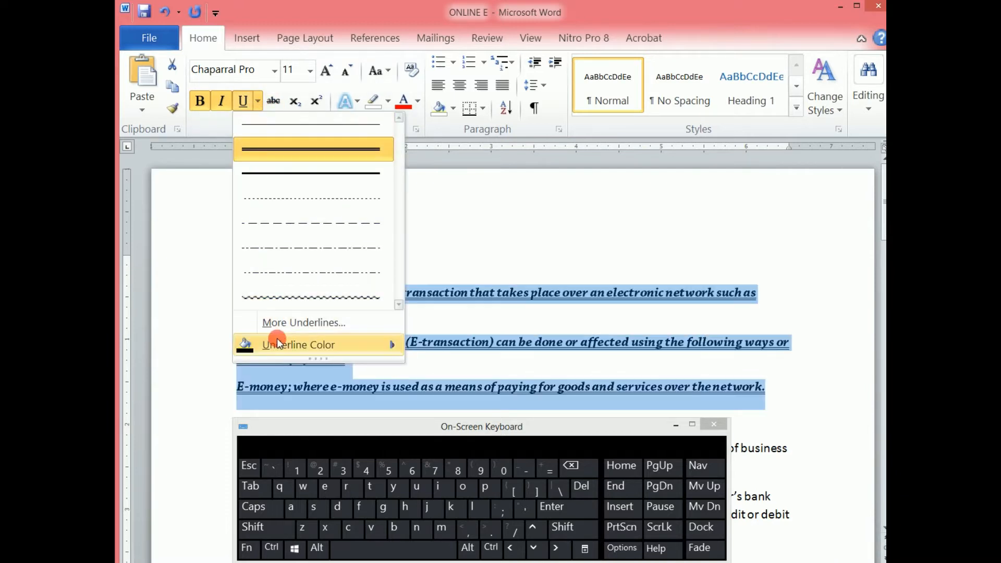
{"action": "mouse_move", "coordinate": [292, 345]}
{"action": "left_click", "coordinate": [544, 383]}
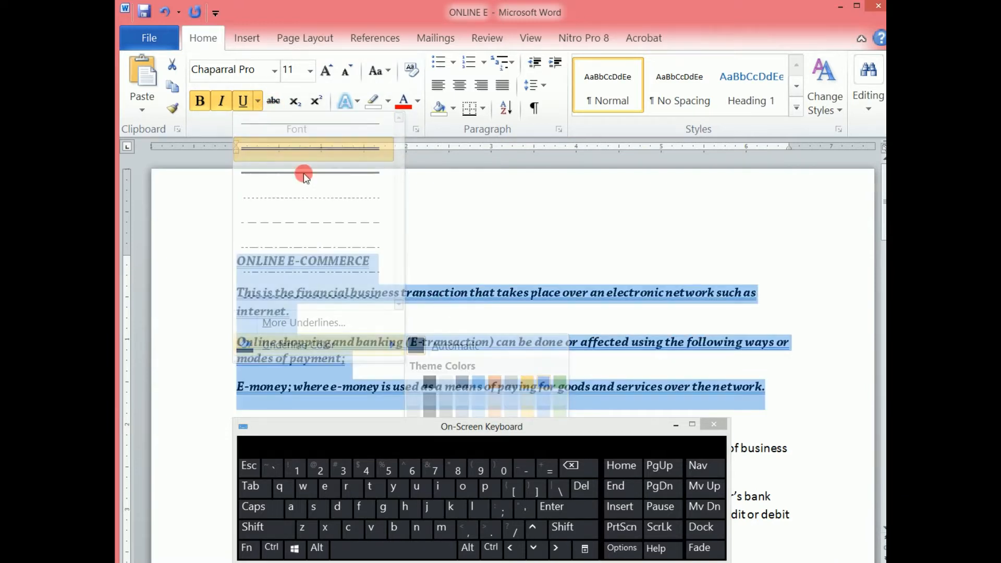
{"action": "left_click", "coordinate": [271, 102]}
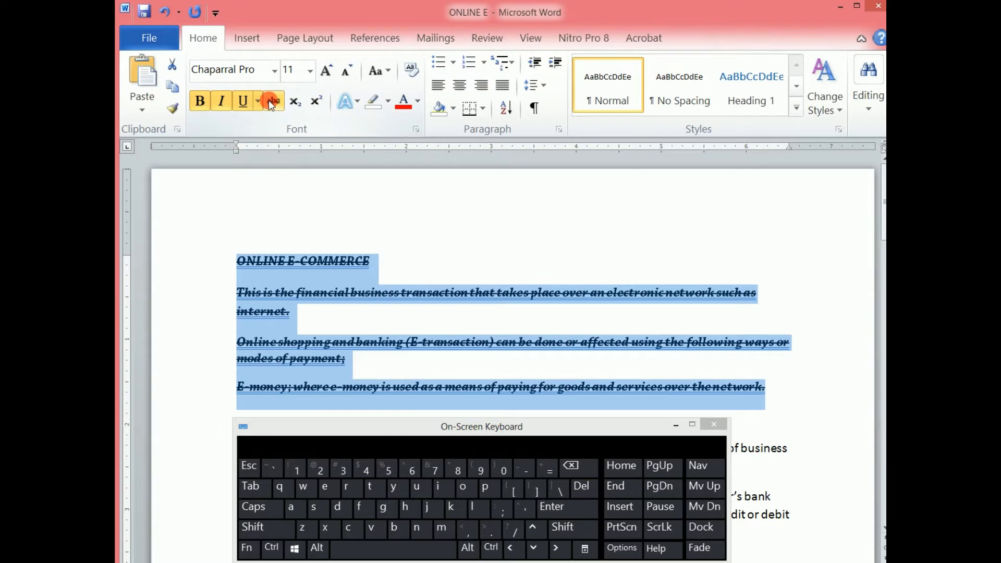
{"action": "left_click", "coordinate": [271, 102]}
- Try font sizes 22 and 12 on the selected text, and clear all of its formatting
{"action": "left_click", "coordinate": [311, 70]}
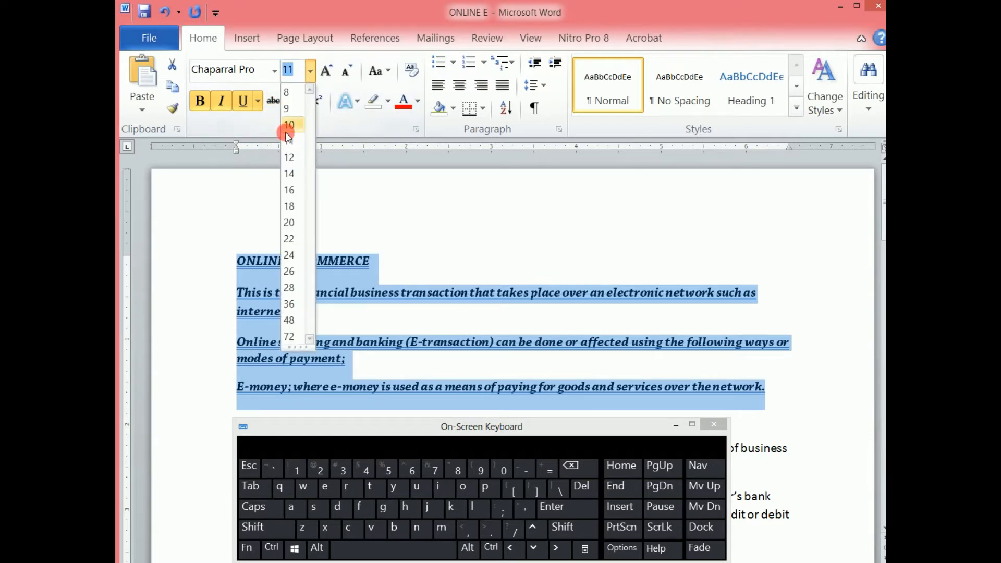
{"action": "left_click", "coordinate": [289, 239]}
{"action": "left_click", "coordinate": [309, 70]}
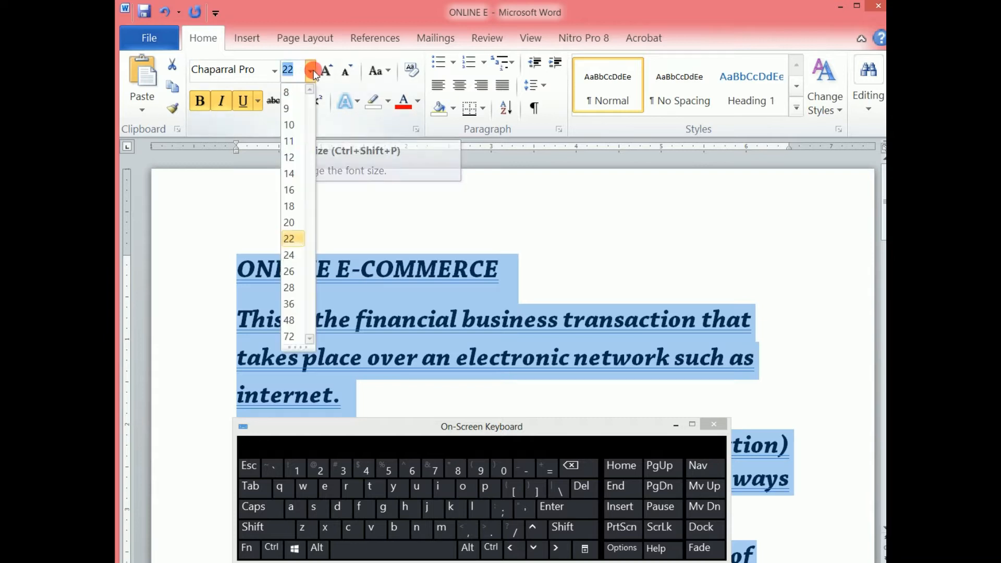
{"action": "left_click", "coordinate": [289, 157]}
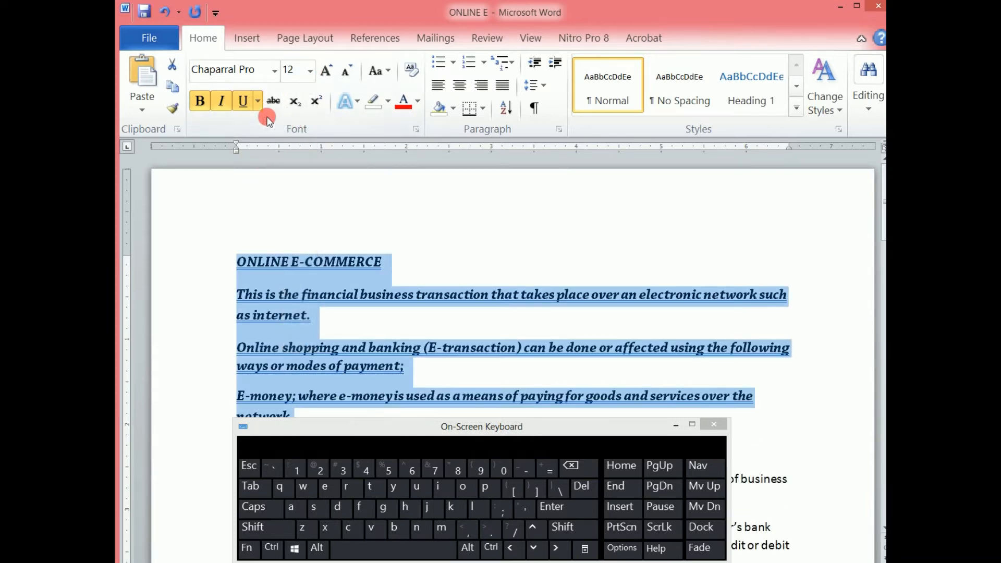
{"action": "left_click", "coordinate": [195, 104]}
{"action": "left_click", "coordinate": [412, 70]}
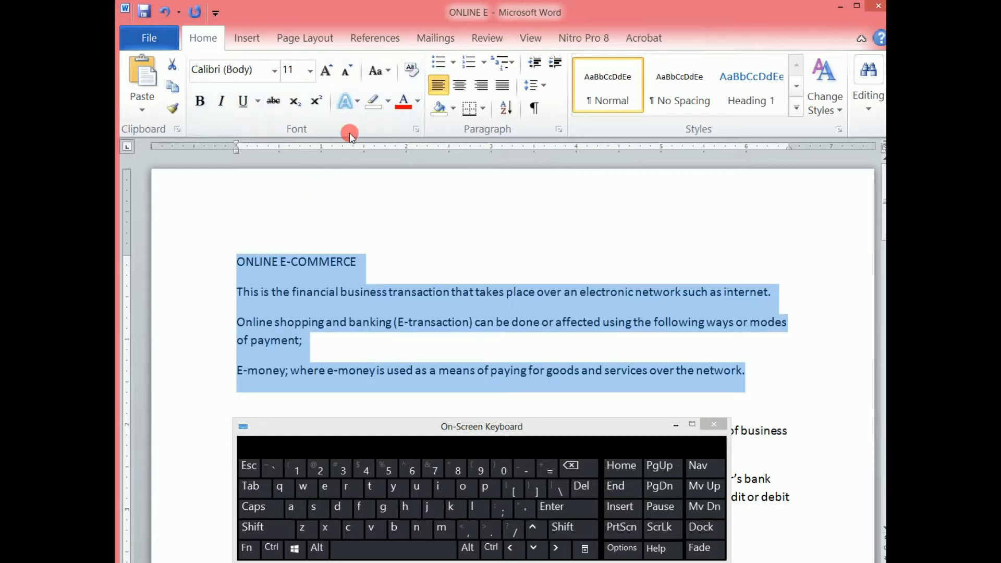
- Color the selected text with the standard dark red, and undo the color change
{"action": "left_click", "coordinate": [418, 100]}
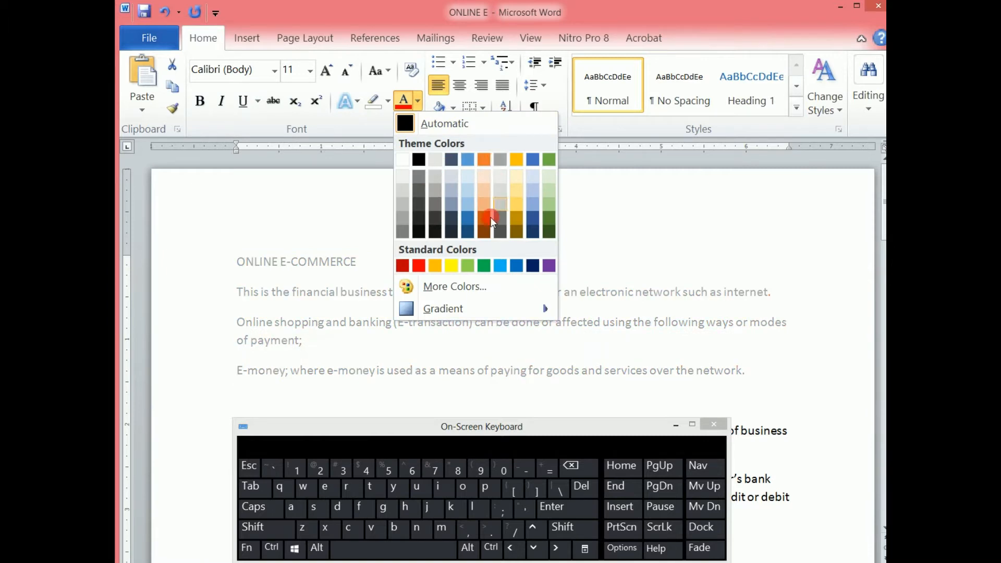
{"action": "left_click", "coordinate": [402, 266]}
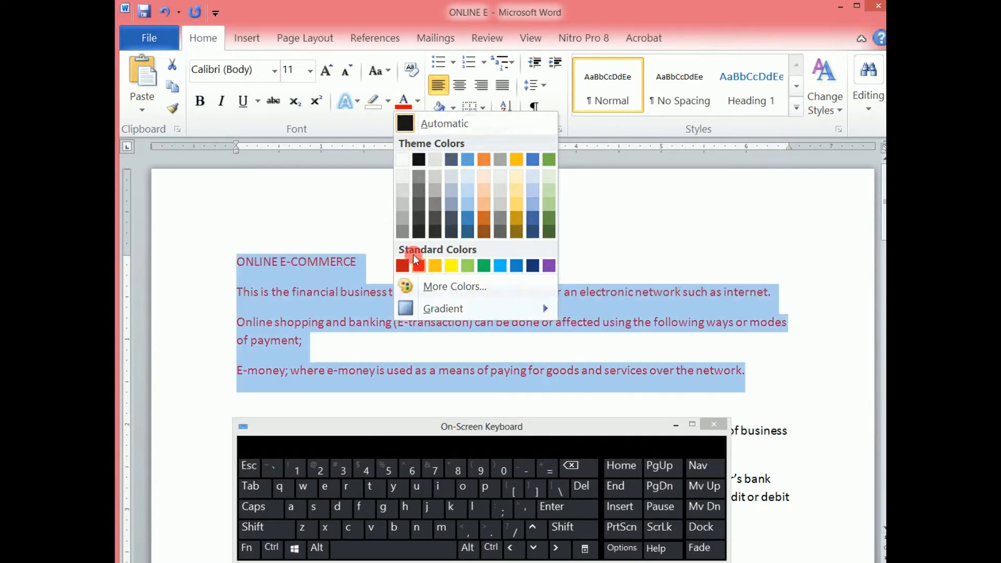
{"action": "key", "text": "ctrl+z"}
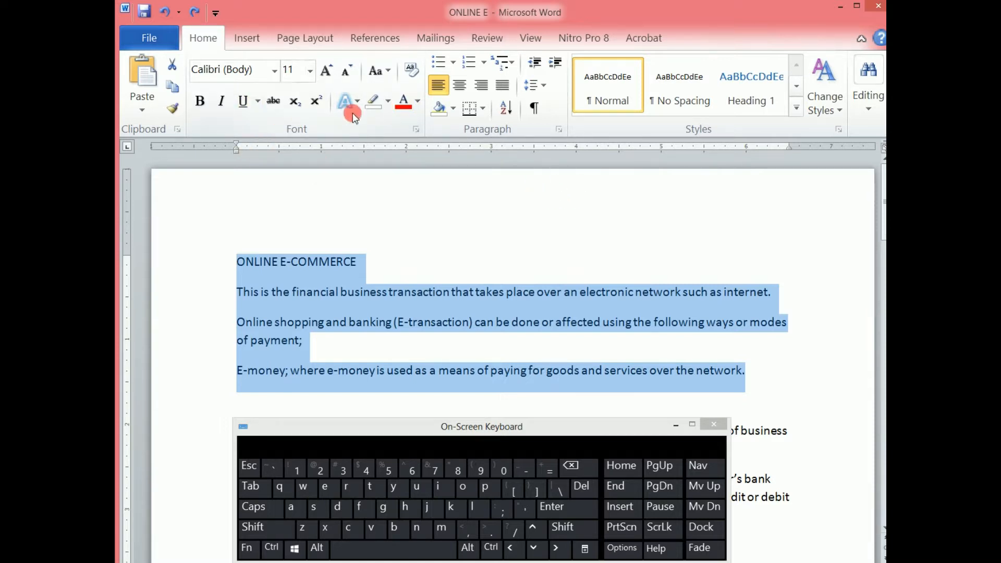
- Open the Font dialog box for the selected text and reposition it beside the ribbon's font commands for comparison
{"action": "left_click", "coordinate": [415, 130]}
{"action": "left_click", "coordinate": [417, 130]}
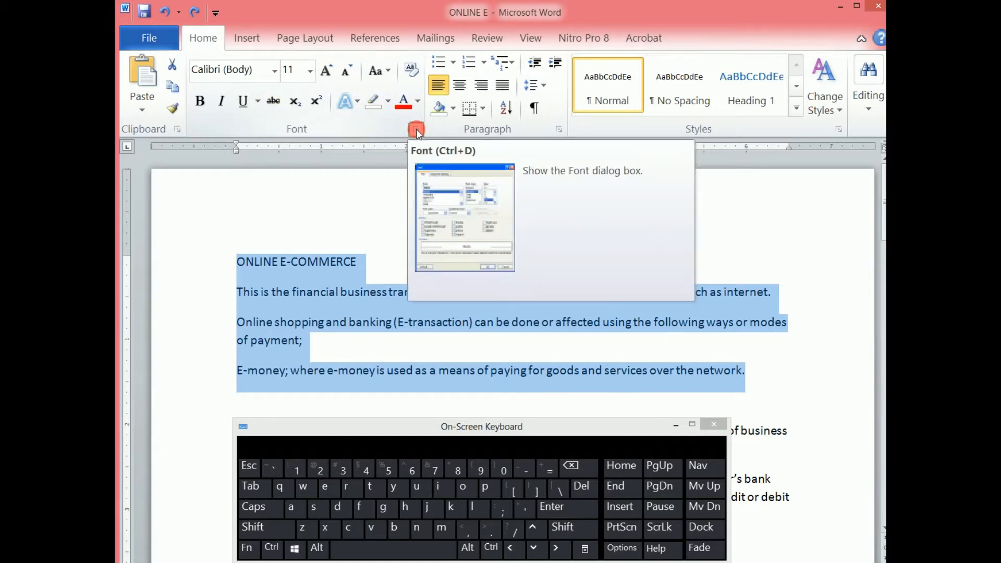
{"action": "left_click", "coordinate": [416, 130]}
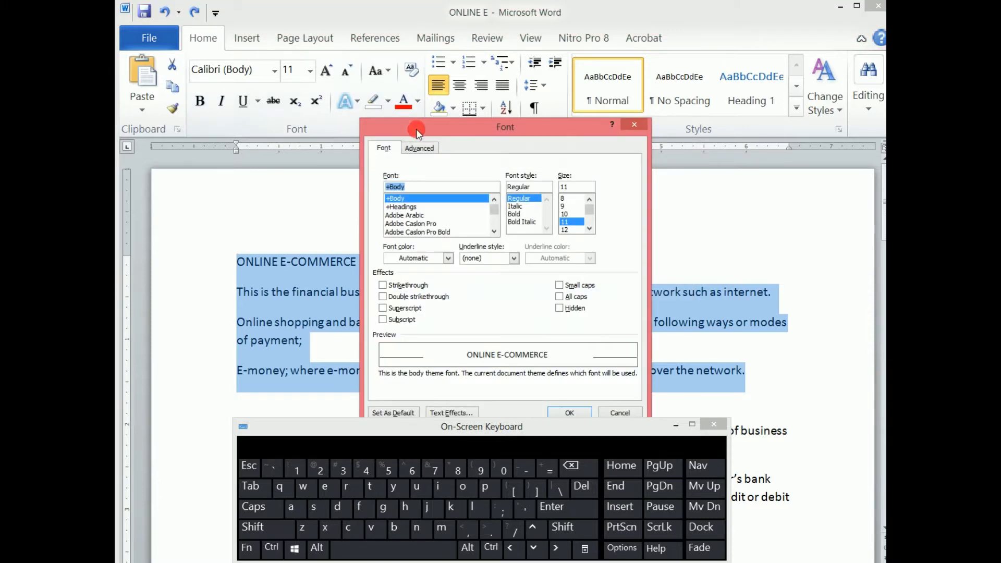
{"action": "left_click_drag", "start_coordinate": [455, 123], "coordinate": [452, 107]}
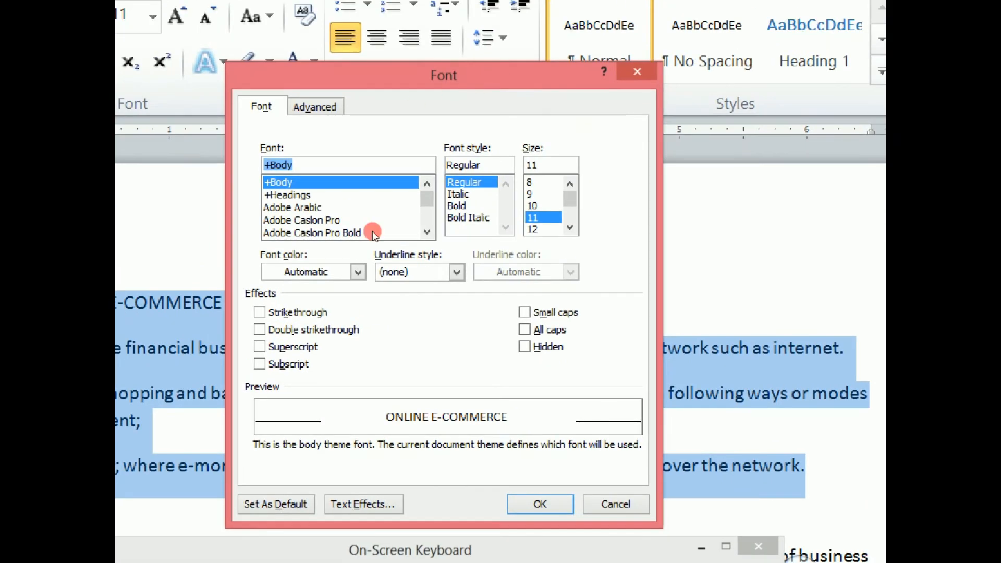
{"action": "left_click_drag", "start_coordinate": [453, 109], "coordinate": [528, 101]}
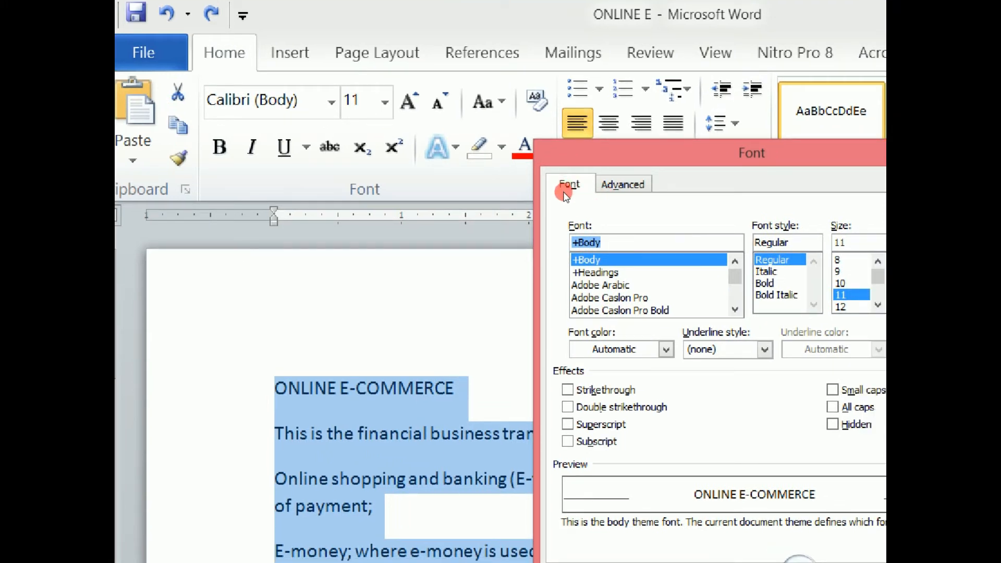
{"action": "left_click_drag", "start_coordinate": [565, 113], "coordinate": [535, 108]}
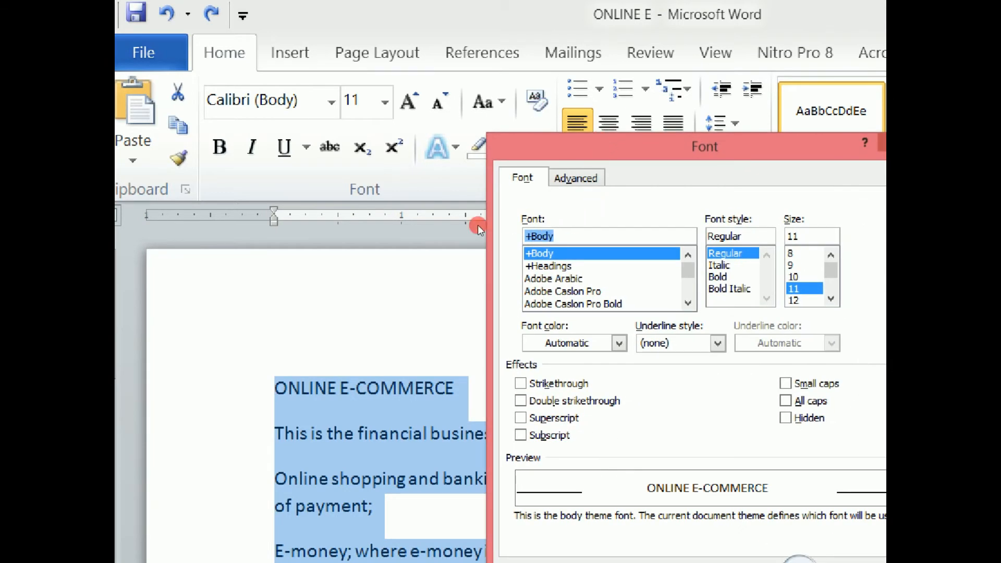
- Examine the font color and underline style choices in the Font dialog without changing them, keeping the dialog beside the ribbon commands
{"action": "left_click", "coordinate": [619, 343]}
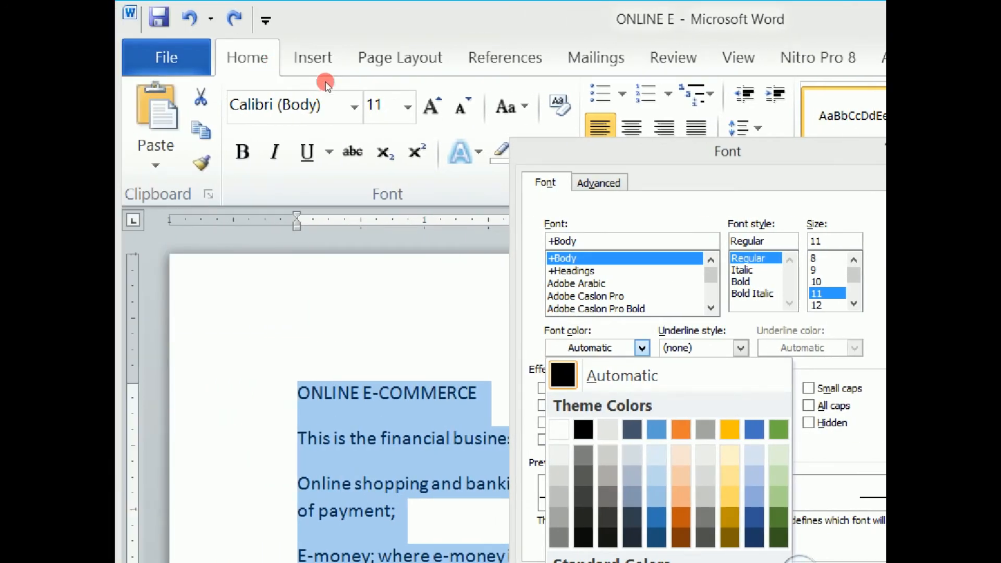
{"action": "left_click", "coordinate": [473, 216]}
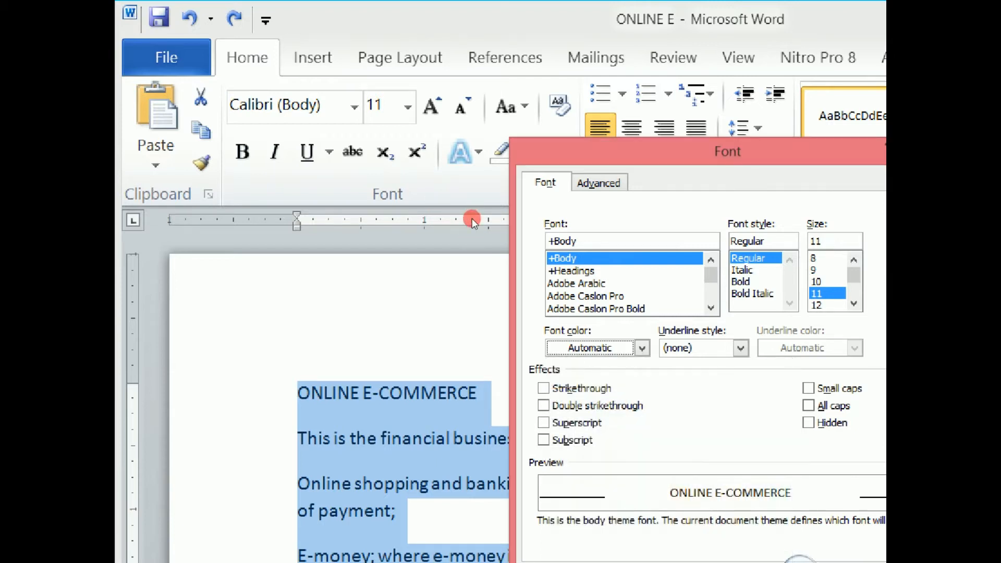
{"action": "left_click", "coordinate": [741, 348]}
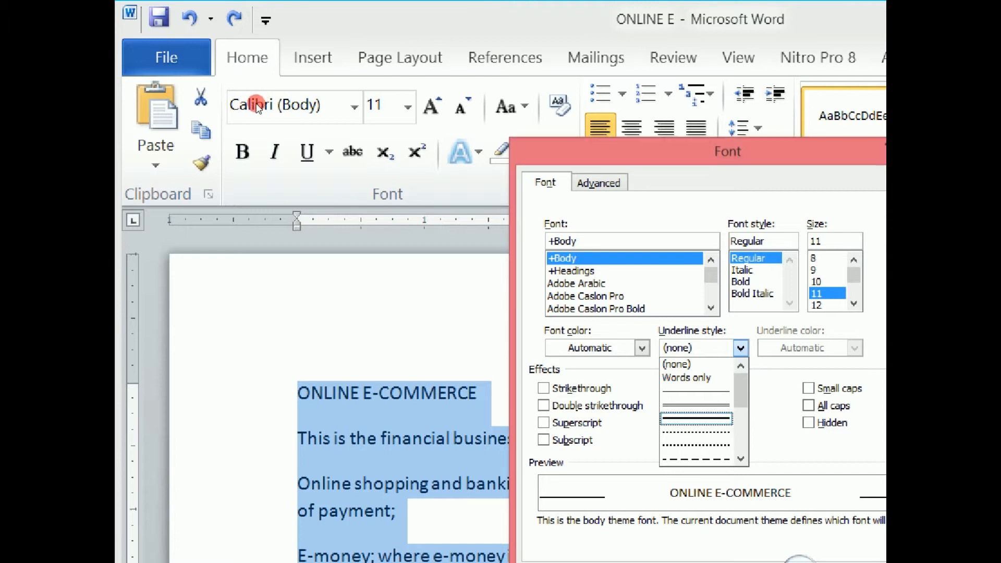
{"action": "left_click", "coordinate": [487, 99]}
{"action": "left_click_drag", "start_coordinate": [686, 149], "coordinate": [630, 132]}
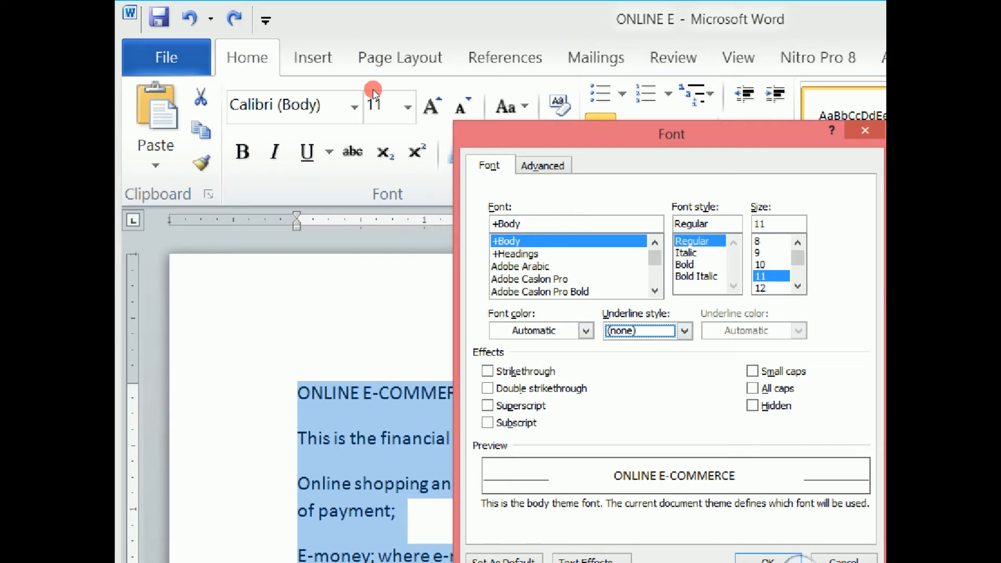
{"action": "left_click_drag", "start_coordinate": [503, 134], "coordinate": [530, 136]}
- Preview the Strikethrough and Double strikethrough effects on the selected text, and clear them both
{"action": "left_click", "coordinate": [515, 373]}
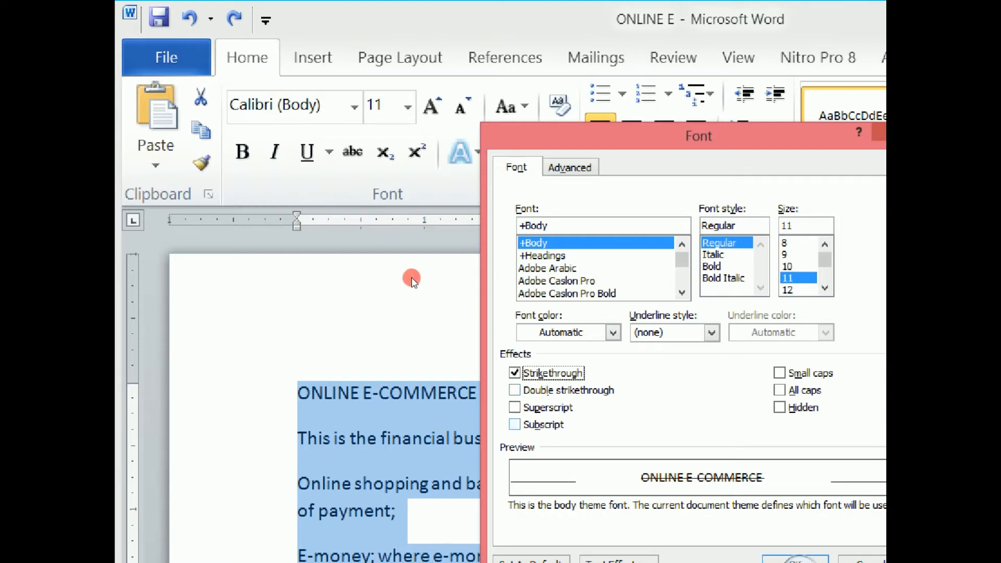
{"action": "key", "text": "space"}
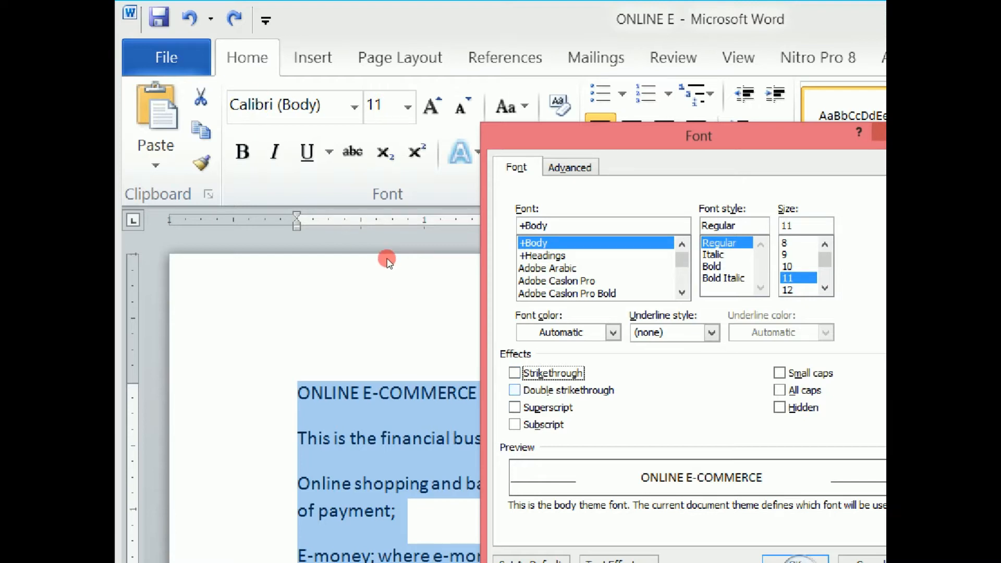
{"action": "key", "text": "Tab"}
{"action": "key", "text": "space"}
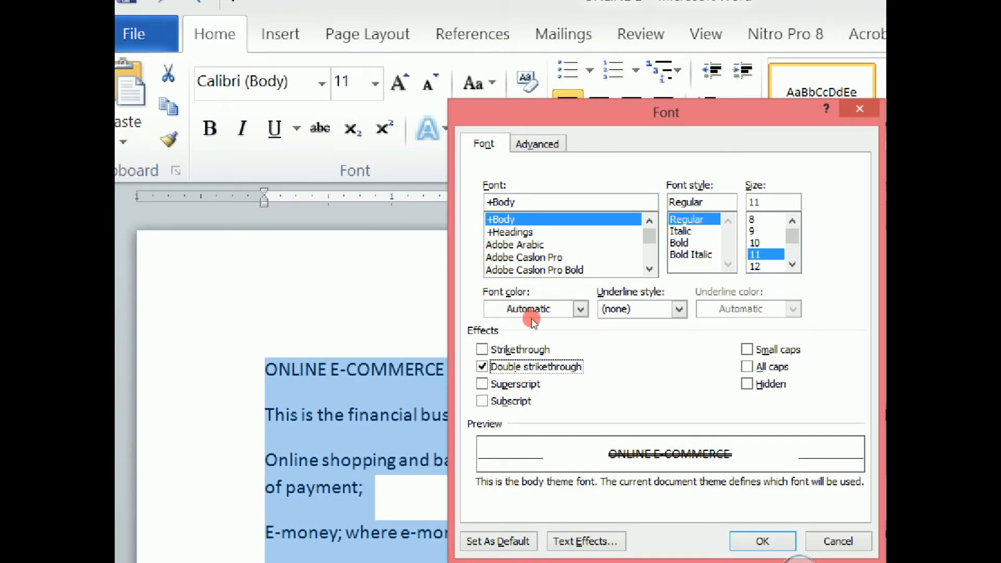
{"action": "key", "text": "alt+k"}
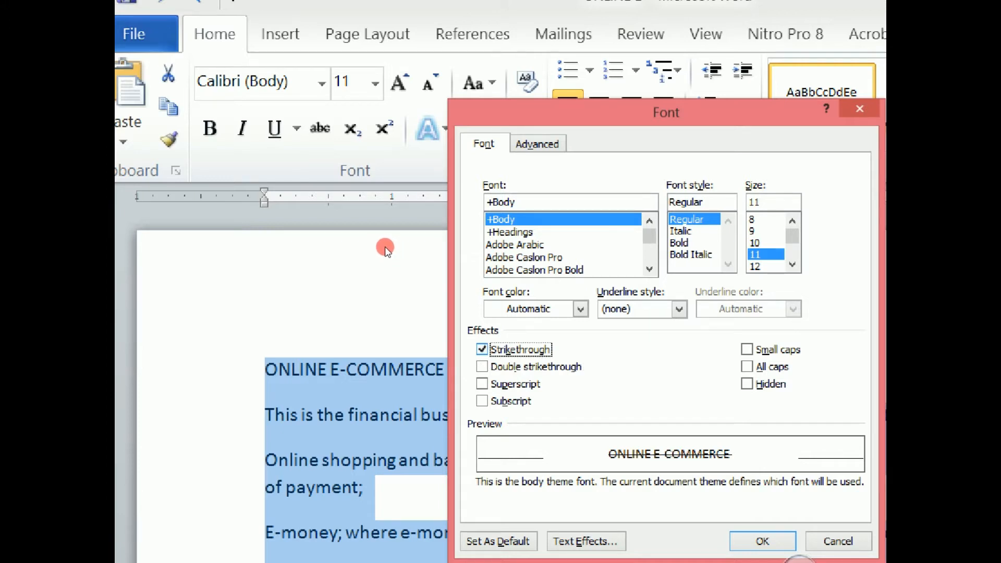
{"action": "key", "text": "alt+k"}
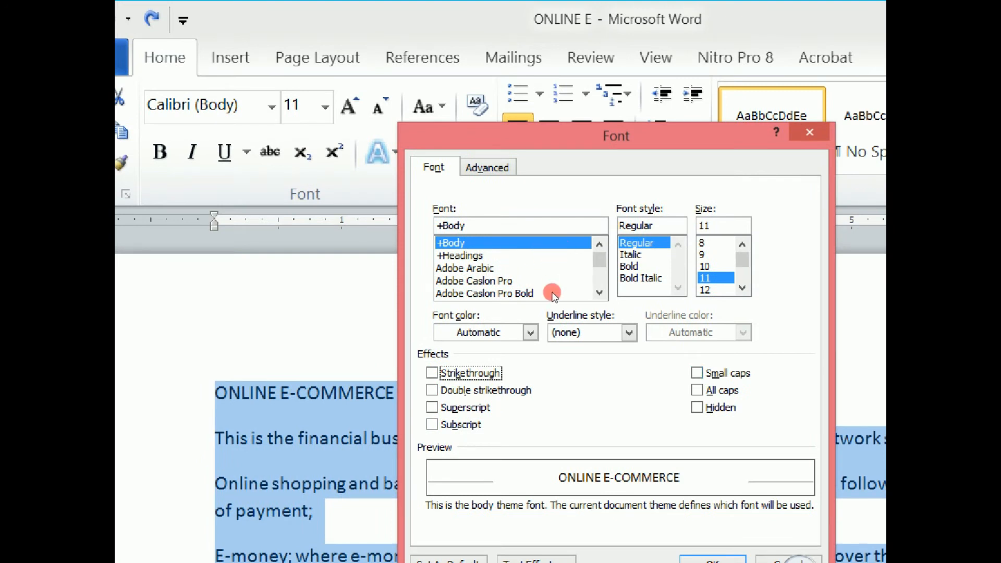
- Apply the Small caps effect to the selected text, and clear it again in the Font dialog
{"action": "key", "text": "alt+m"}
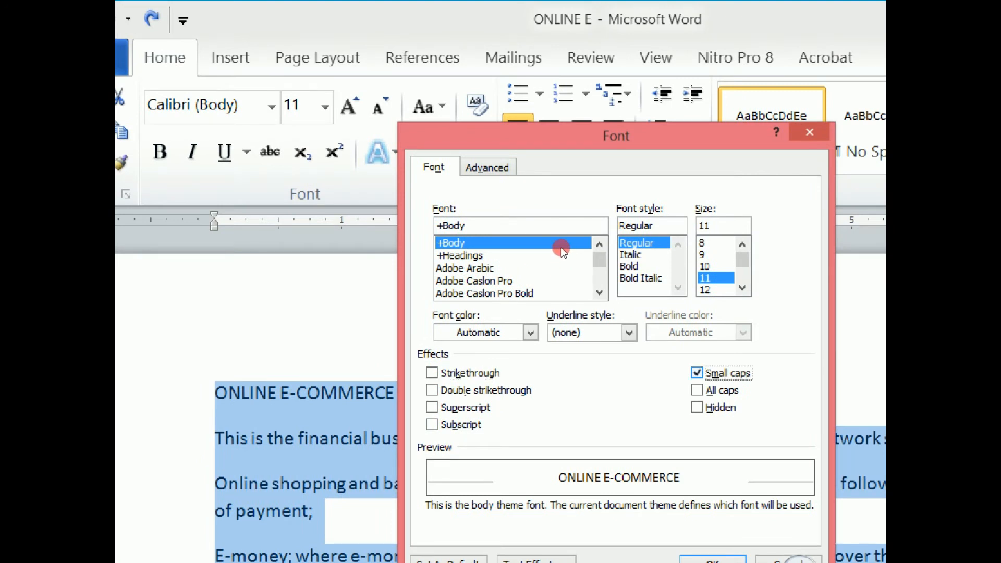
{"action": "key", "text": "Return"}
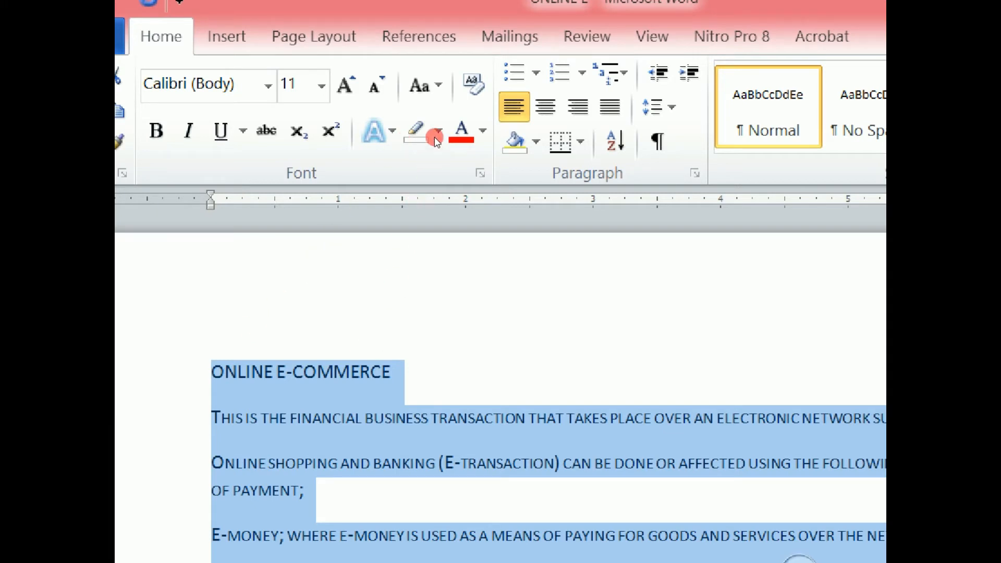
{"action": "left_click", "coordinate": [480, 173]}
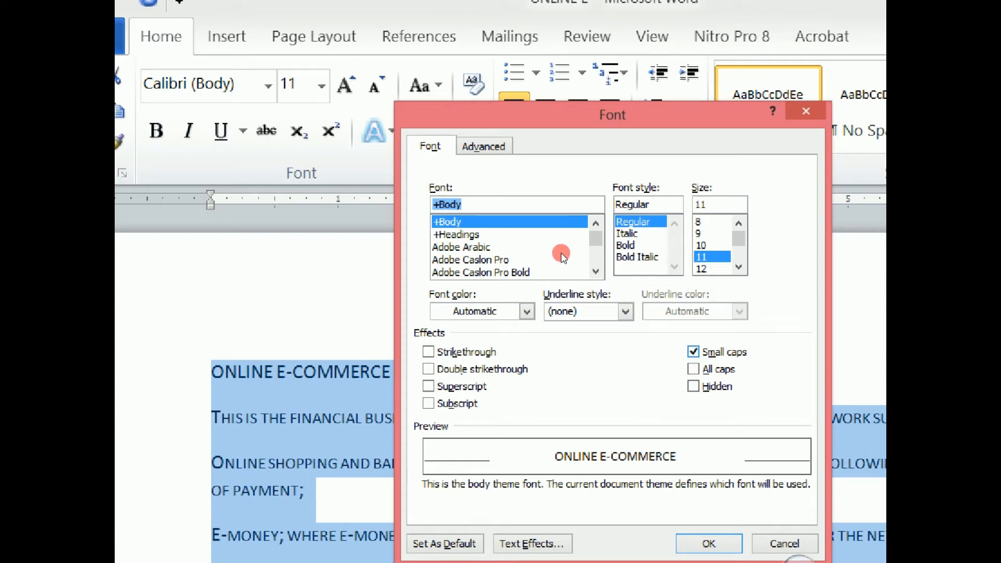
{"action": "key", "text": "alt+m"}
{"action": "key", "text": "Tab"}
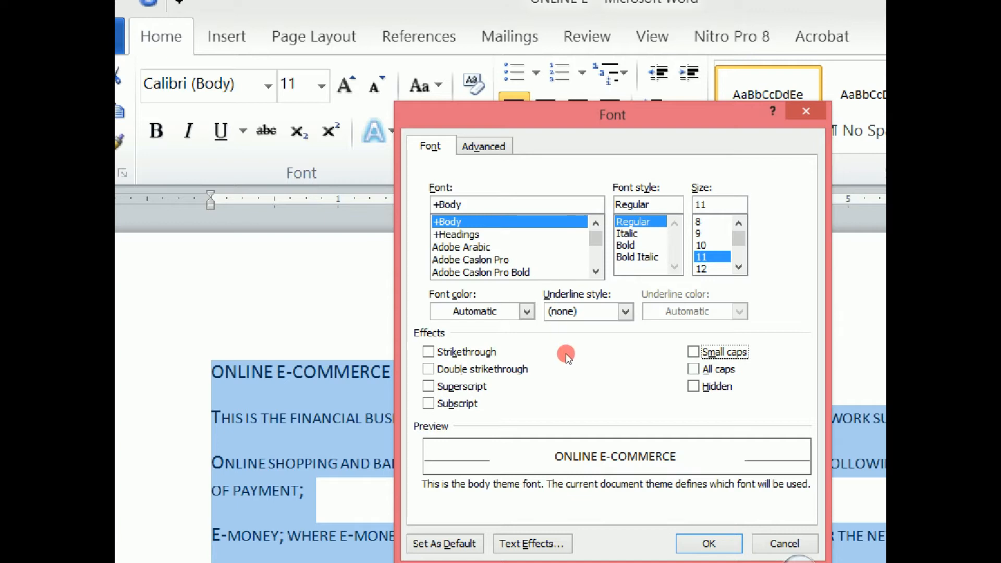
- Apply the All caps effect to the selected text, and remove it again through the Font dialog
{"action": "key", "text": "alt+a"}
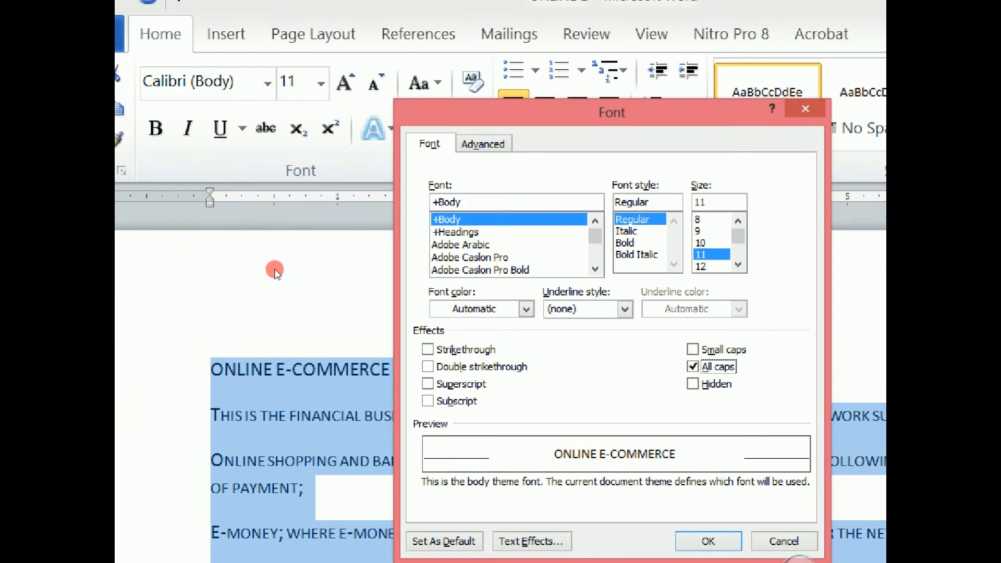
{"action": "key", "text": "Return"}
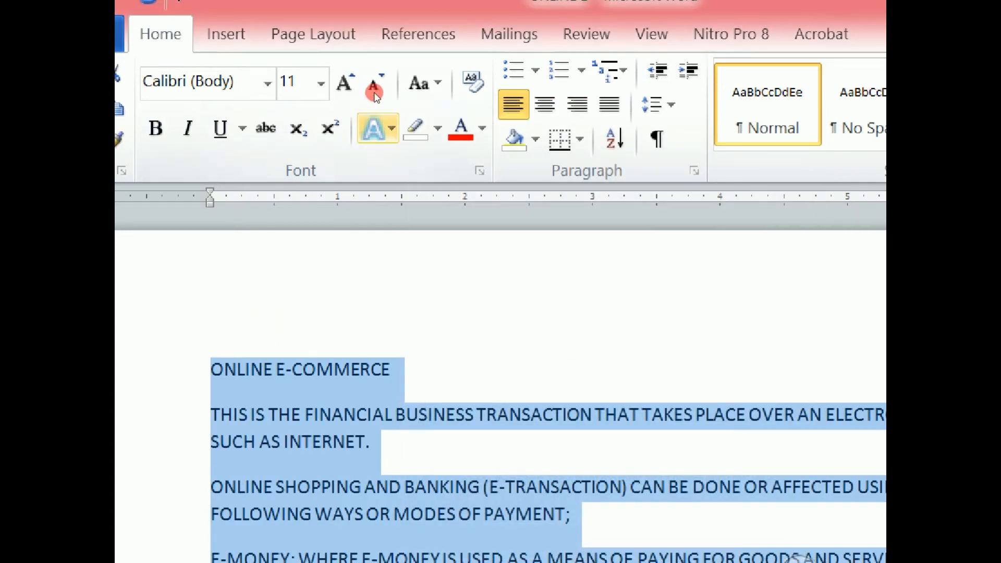
{"action": "left_click", "coordinate": [480, 171]}
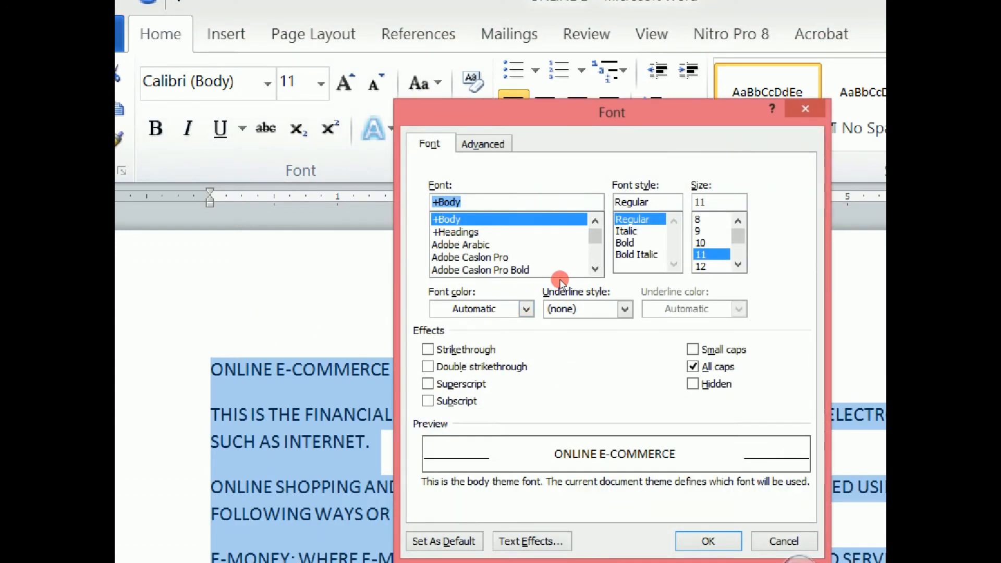
{"action": "key", "text": "alt+a"}
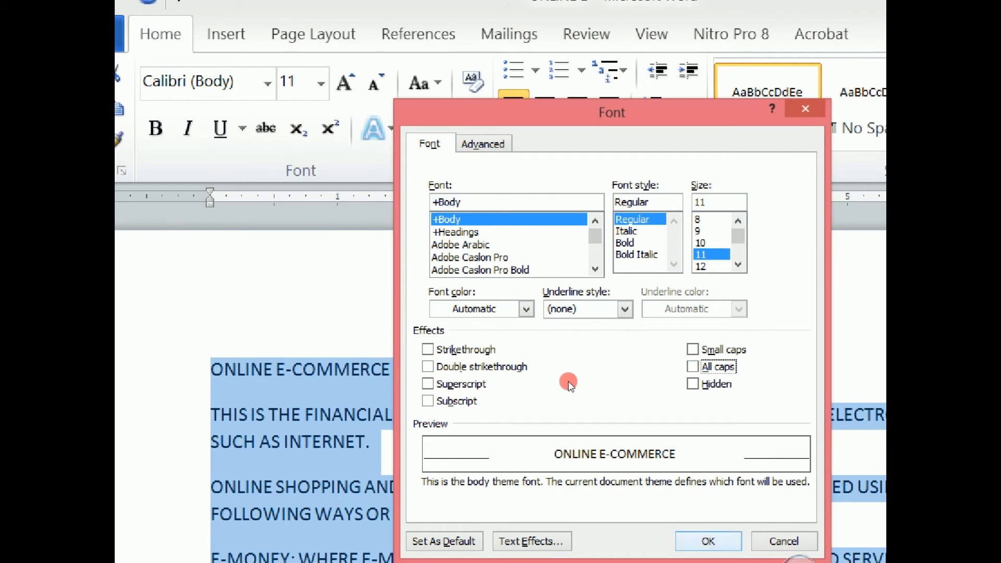
{"action": "key", "text": "Return"}
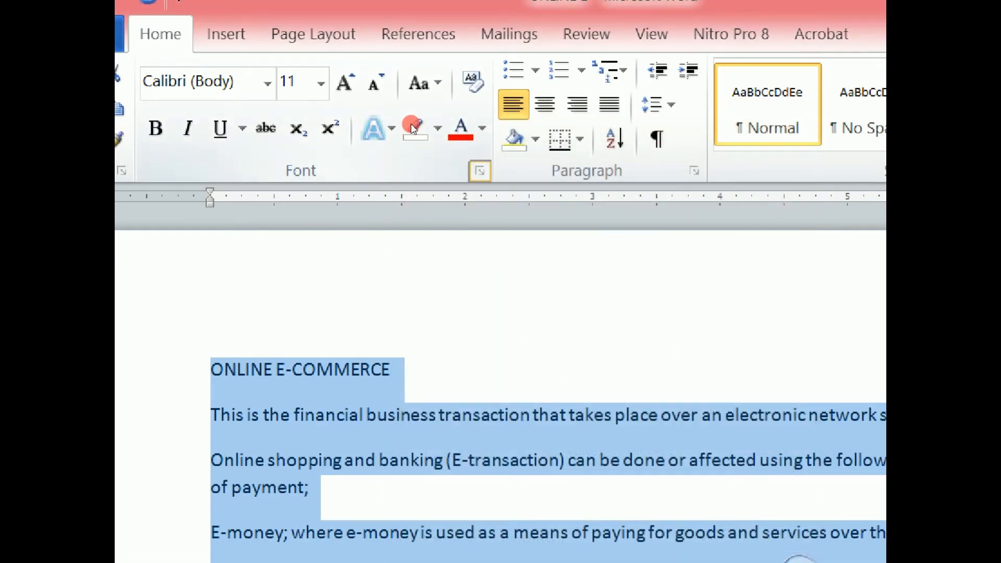
- Apply the Hidden font effect to the selected text
{"action": "left_click", "coordinate": [480, 170]}
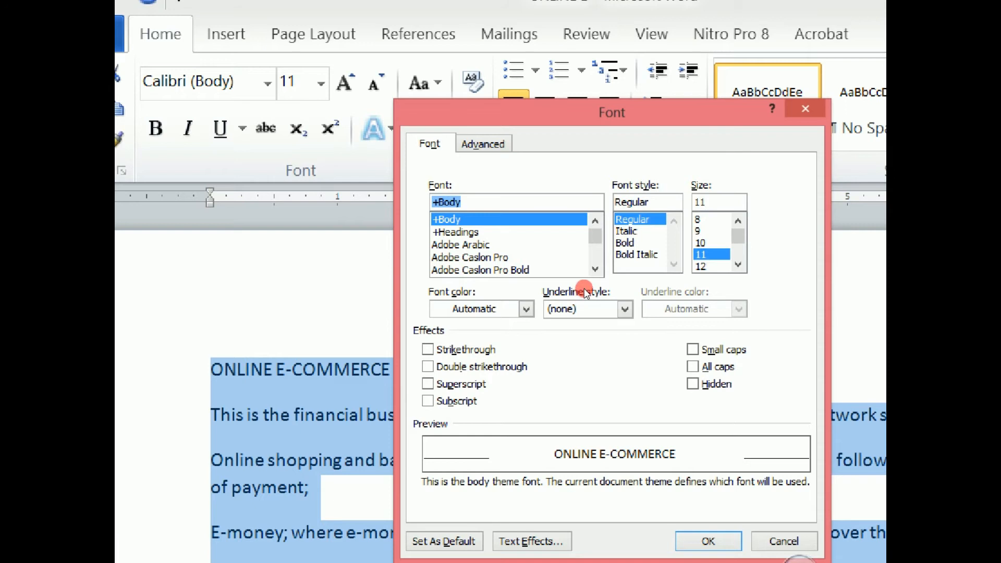
{"action": "key", "text": "alt+h"}
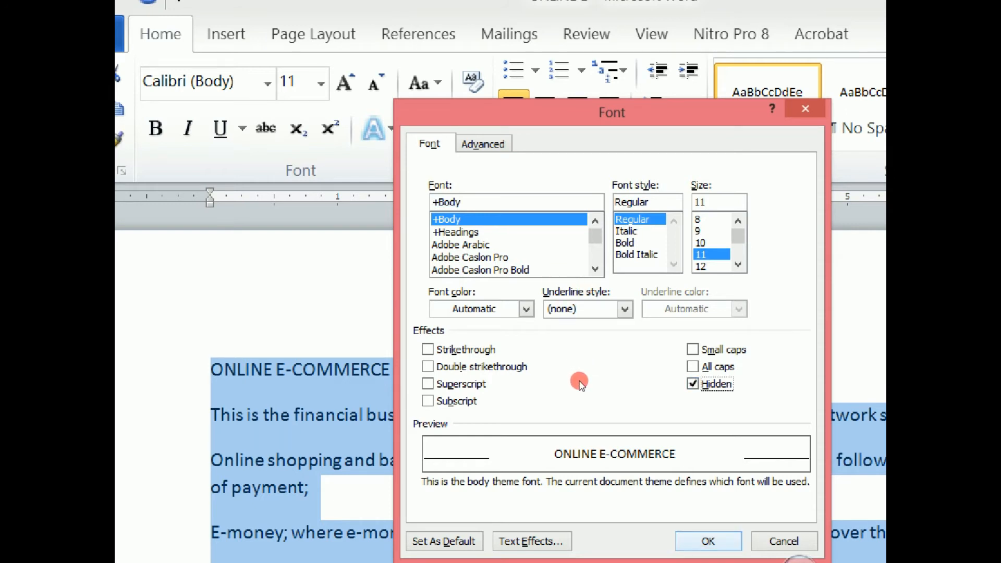
{"action": "key", "text": "Return"}
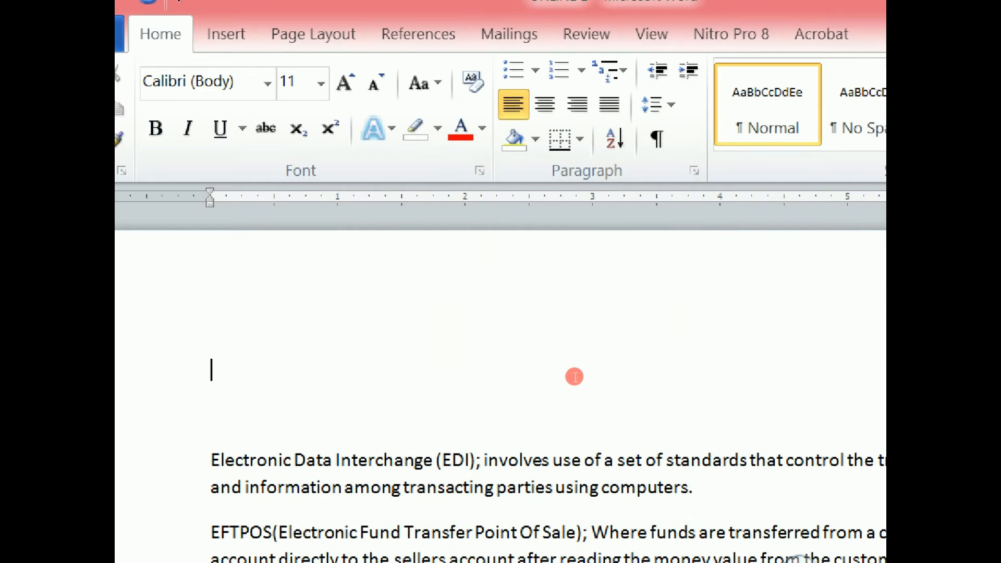
- Try to clear the Hidden effect at the blank area where the text was, and undo the hiding
{"action": "left_click_drag", "start_coordinate": [380, 294], "coordinate": [219, 248]}
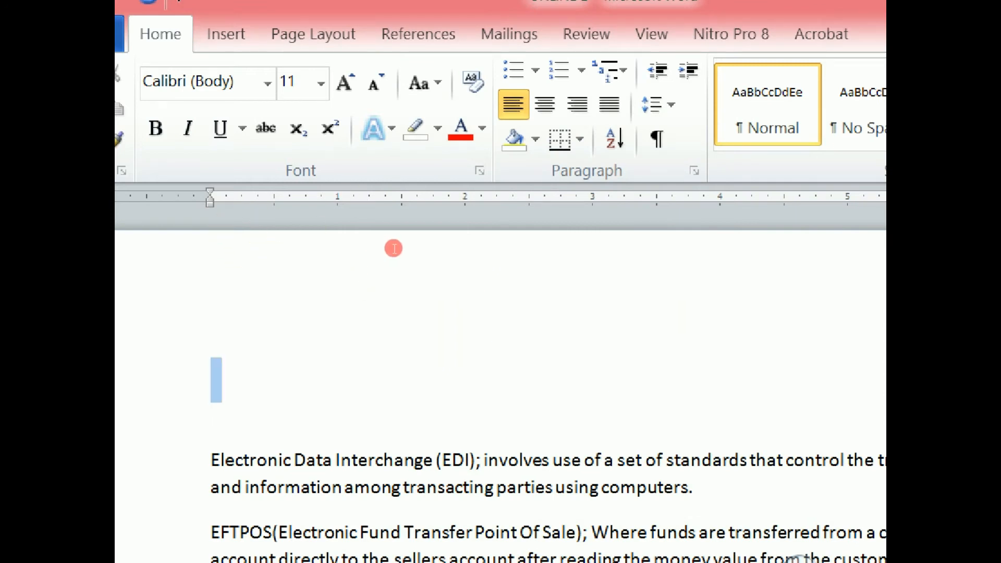
{"action": "left_click", "coordinate": [302, 256]}
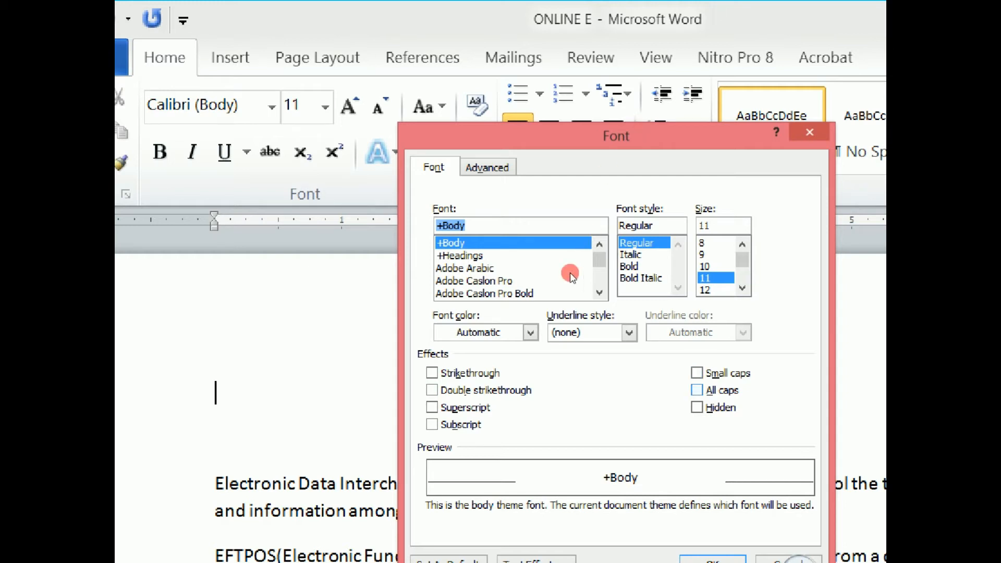
{"action": "key", "text": "alt+h"}
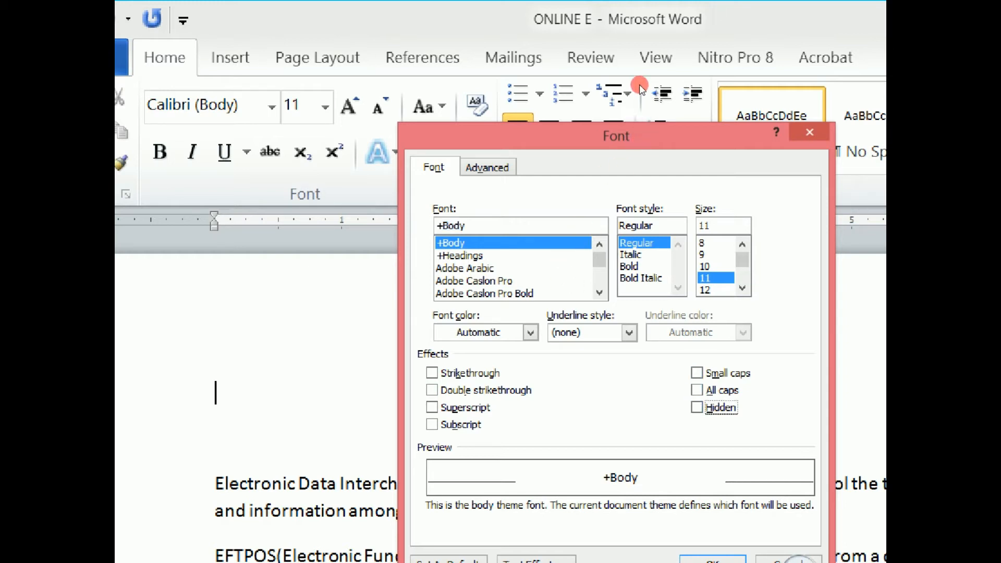
{"action": "key", "text": "Return"}
{"action": "left_click_drag", "start_coordinate": [305, 283], "coordinate": [210, 251]}
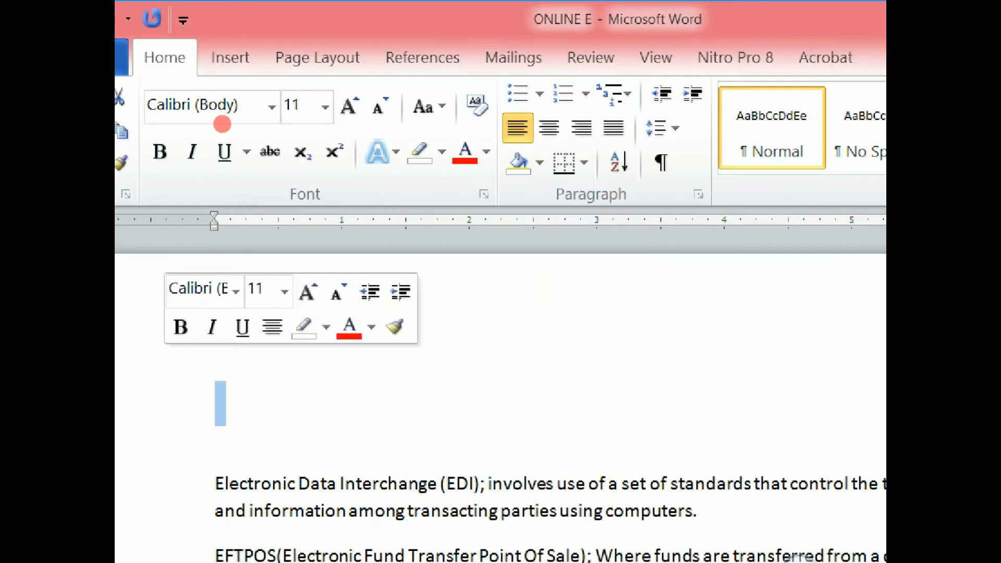
{"action": "left_click", "coordinate": [190, 18]}
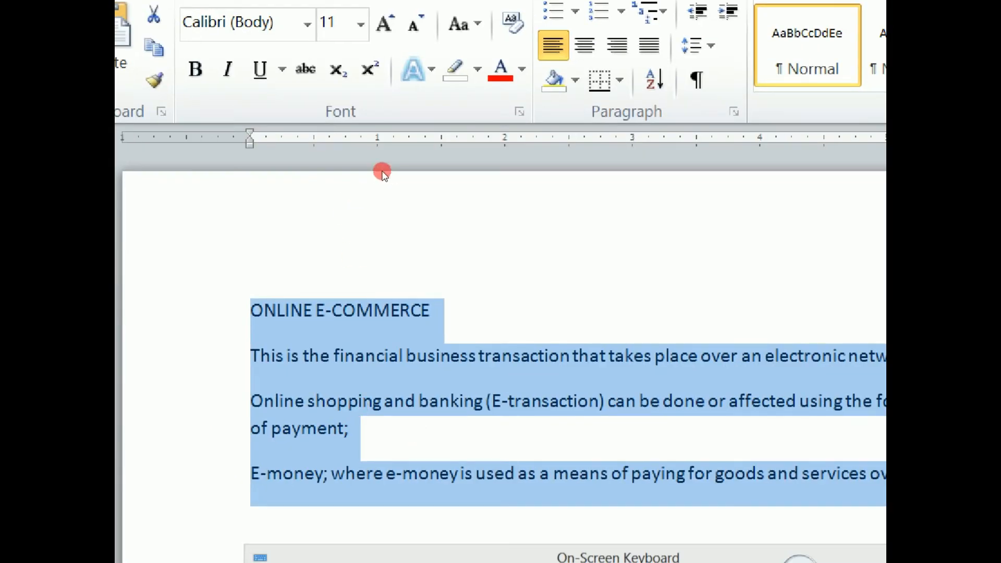
- Scale the selected text's characters to 90% in the advanced character spacing settings of the Font dialog
{"action": "left_click", "coordinate": [520, 111]}
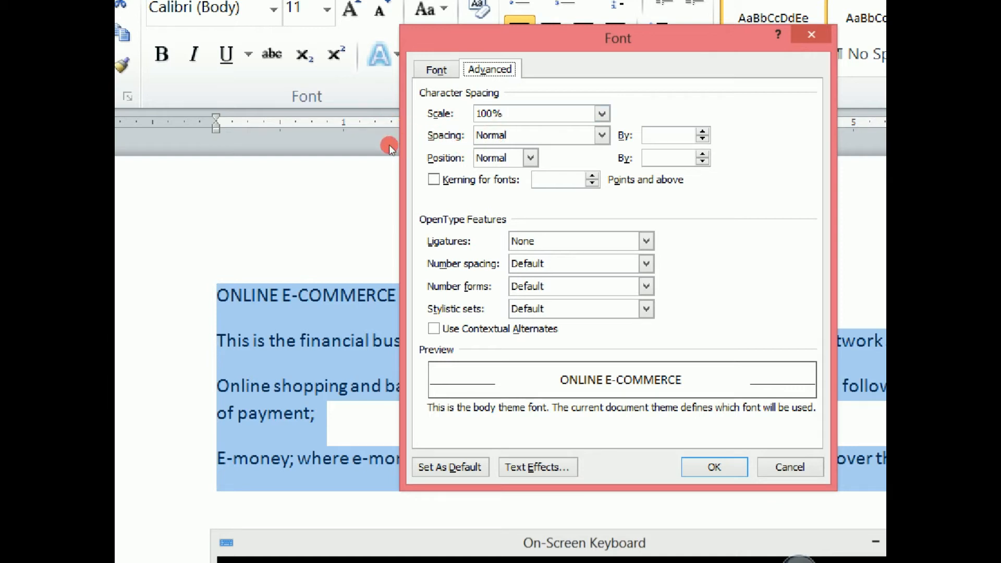
{"action": "key", "text": "Tab"}
{"action": "key", "text": "alt+Down"}
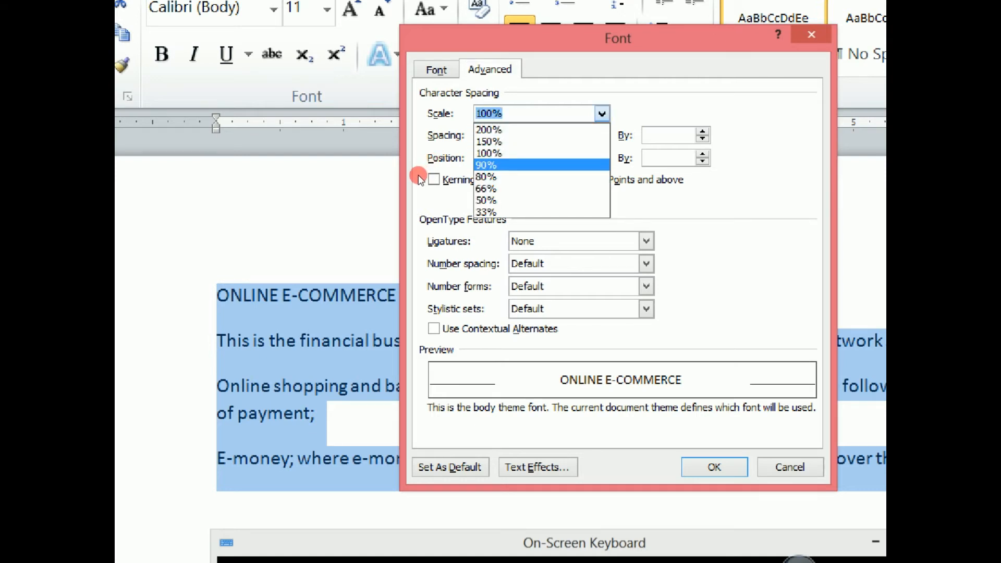
{"action": "key", "text": "Return"}
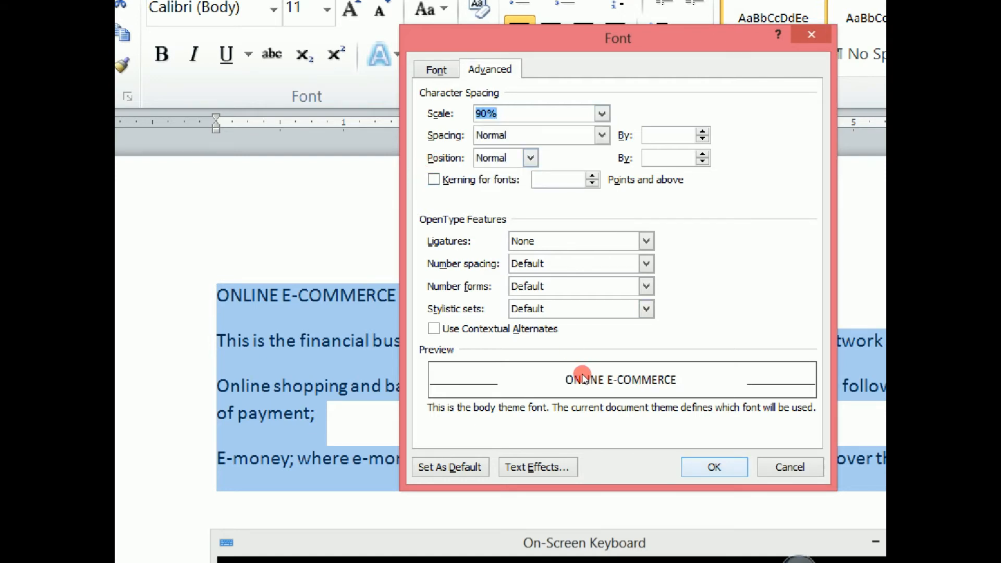
{"action": "key", "text": "Return"}
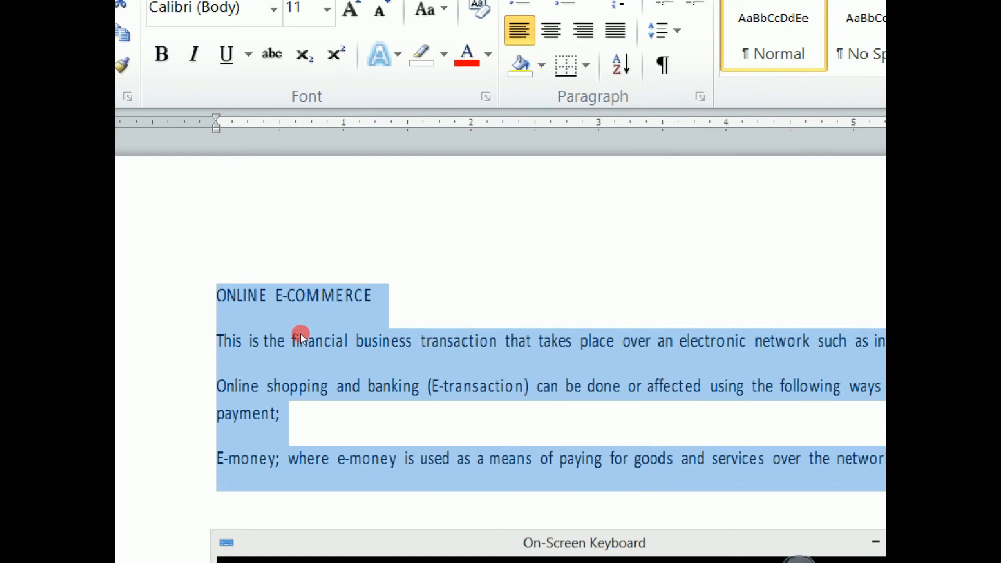
- Reset the character scale of the selected text to 100%
{"action": "key", "text": "ctrl+d"}
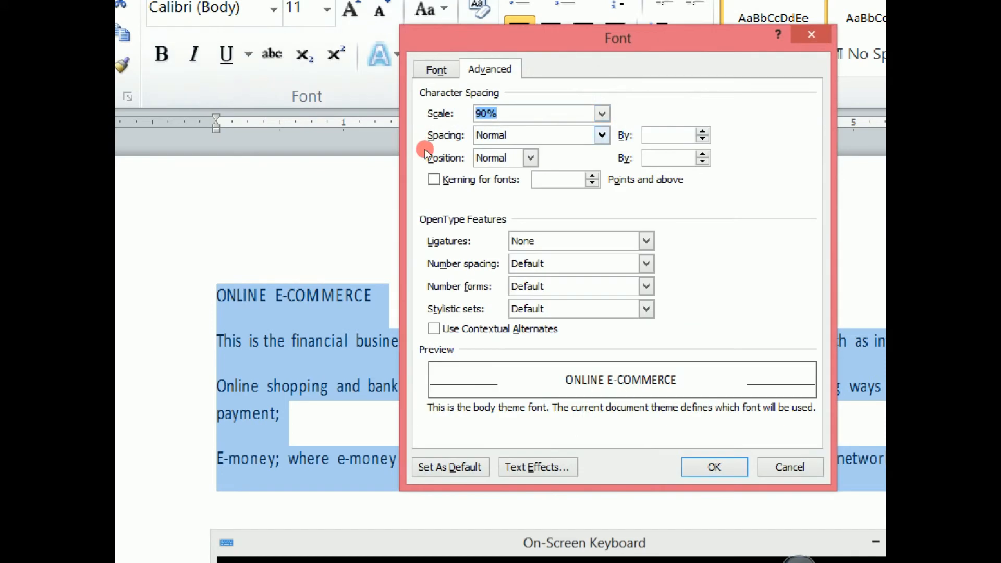
{"action": "left_click", "coordinate": [602, 114]}
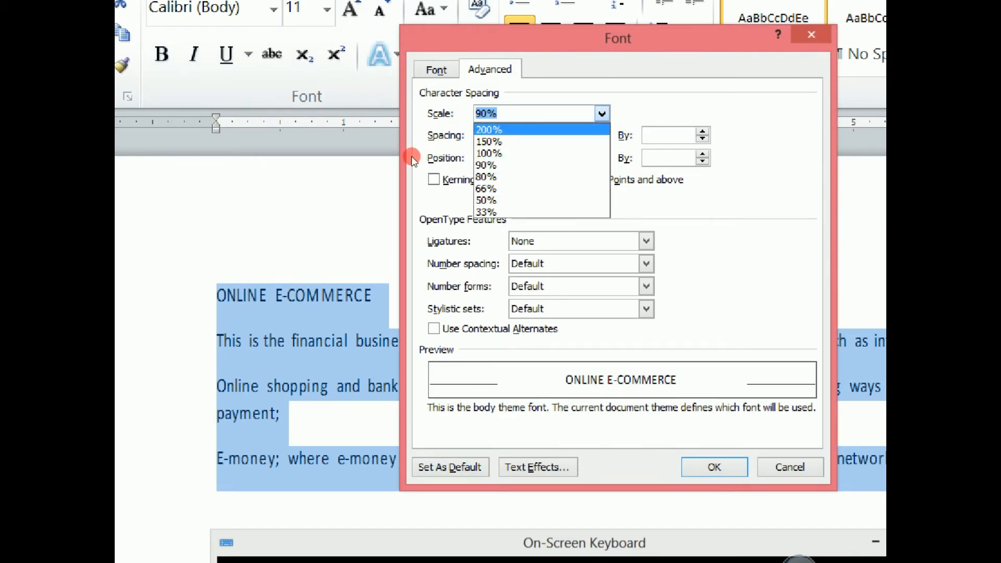
{"action": "left_click", "coordinate": [521, 153]}
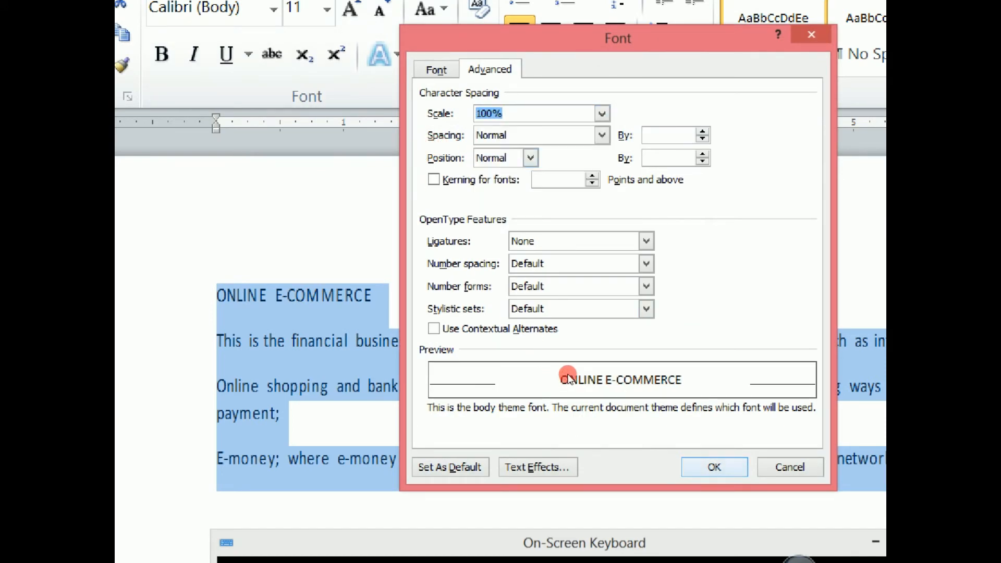
{"action": "key", "text": "Return"}
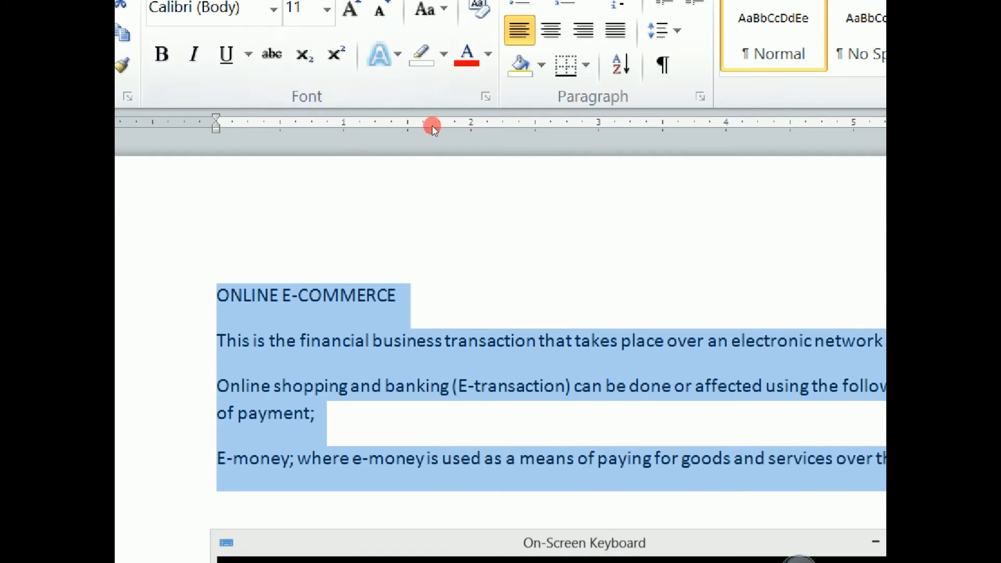
- Stretch the selected text by setting its character scale to 200%
{"action": "left_click", "coordinate": [486, 97]}
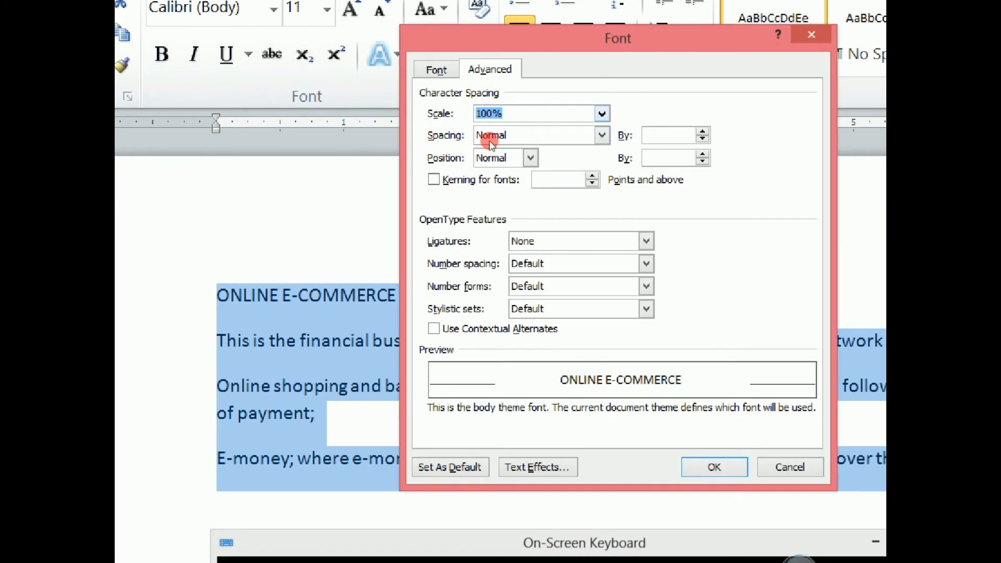
{"action": "key", "text": "alt+Down"}
{"action": "key", "text": "Up"}
{"action": "key", "text": "Up"}
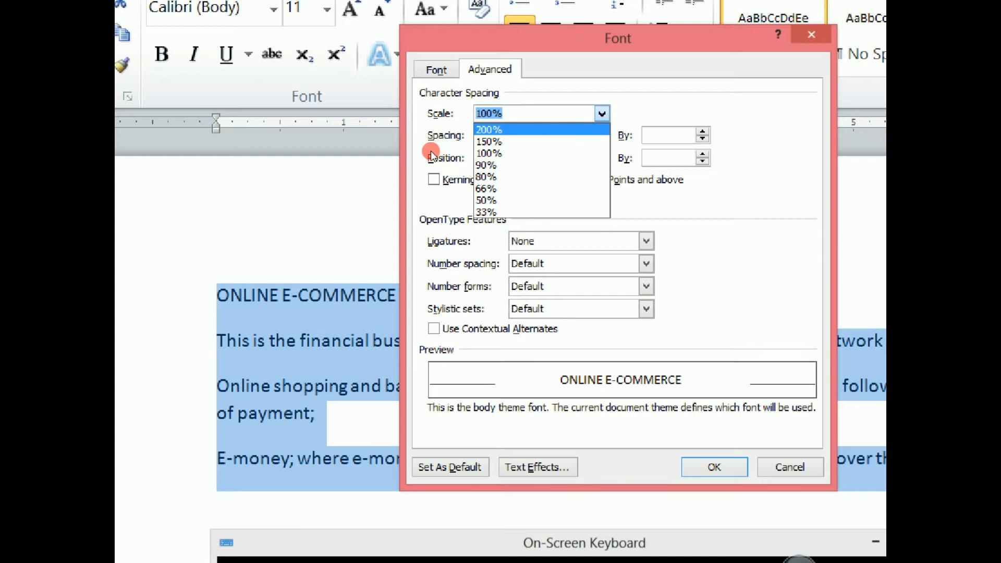
{"action": "key", "text": "Return"}
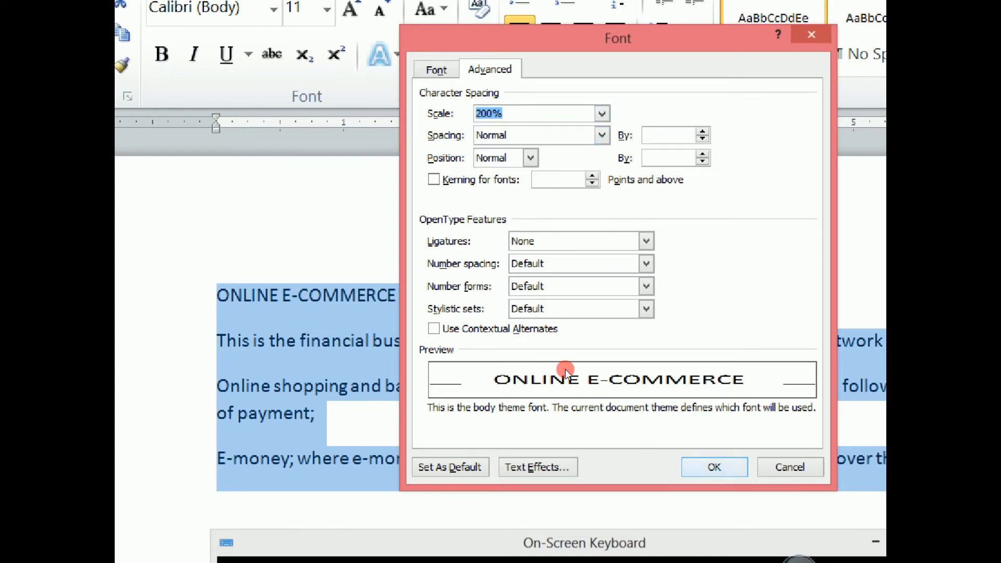
{"action": "key", "text": "Return"}
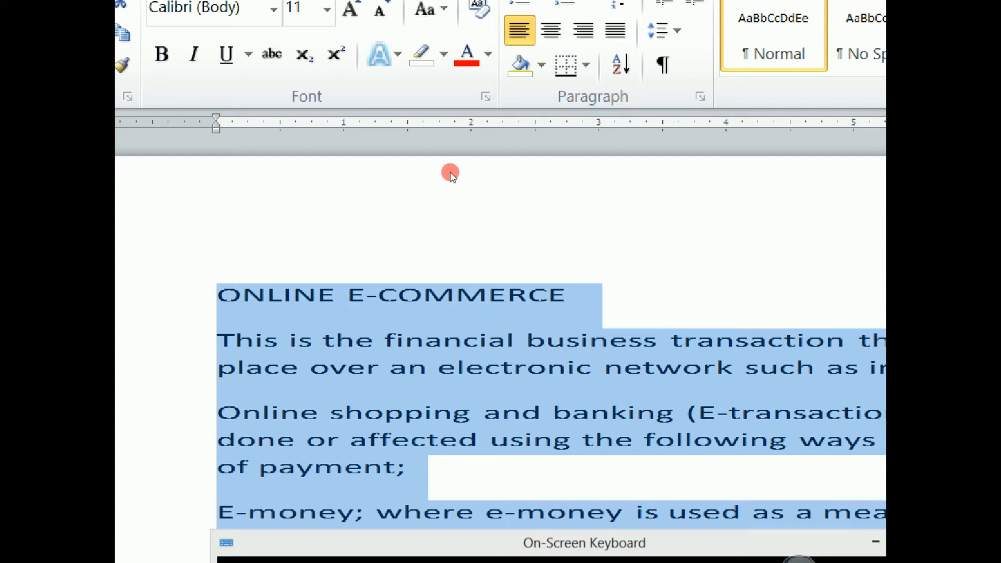
- Set the selected text's character scale to 100% and its spacing to Expanded by 1 pt
{"action": "key", "text": "ctrl+d"}
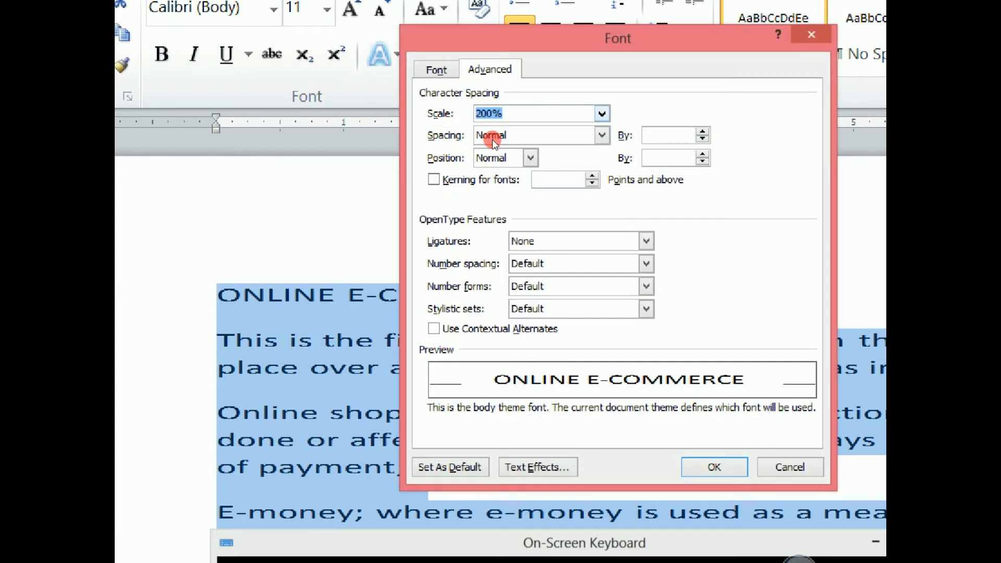
{"action": "key", "text": "alt+Down"}
{"action": "key", "text": "Down"}
{"action": "key", "text": "Down"}
{"action": "key", "text": "Return"}
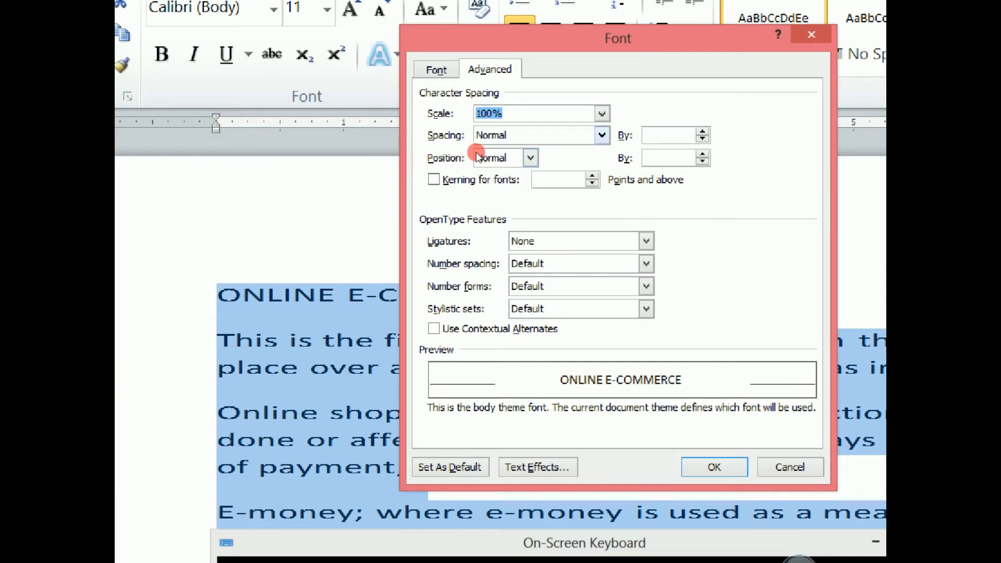
{"action": "left_click", "coordinate": [496, 137]}
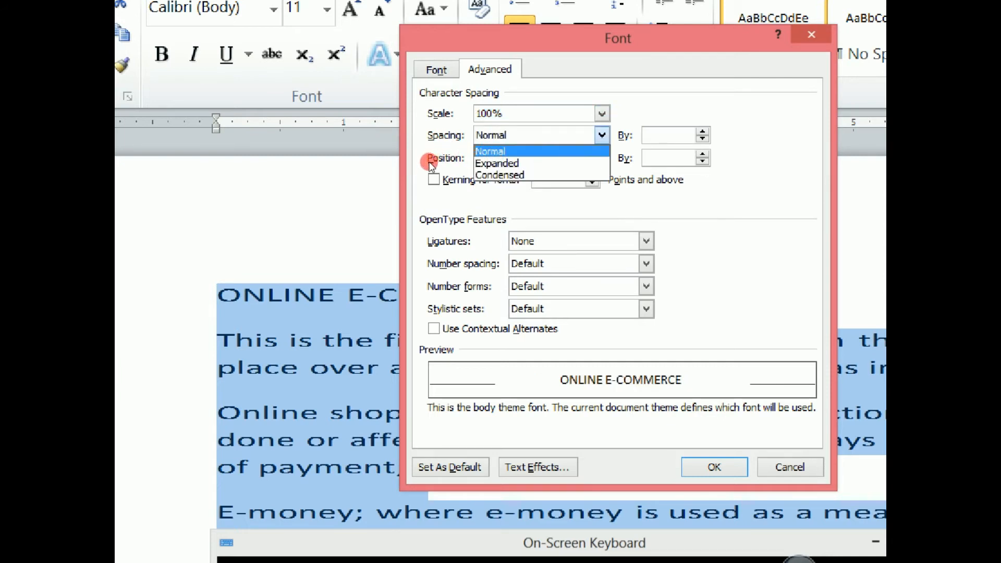
{"action": "key", "text": "Down"}
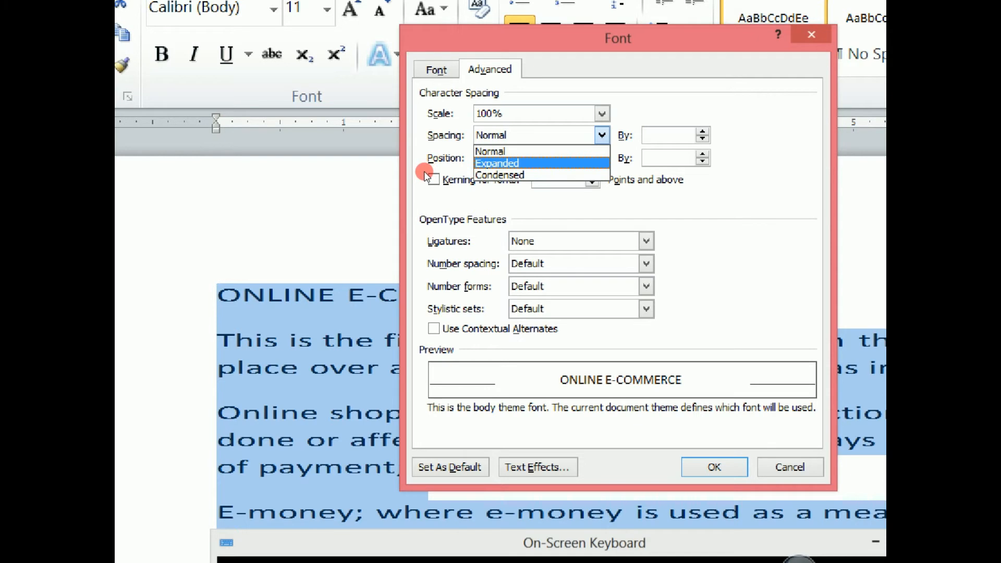
{"action": "key", "text": "Return"}
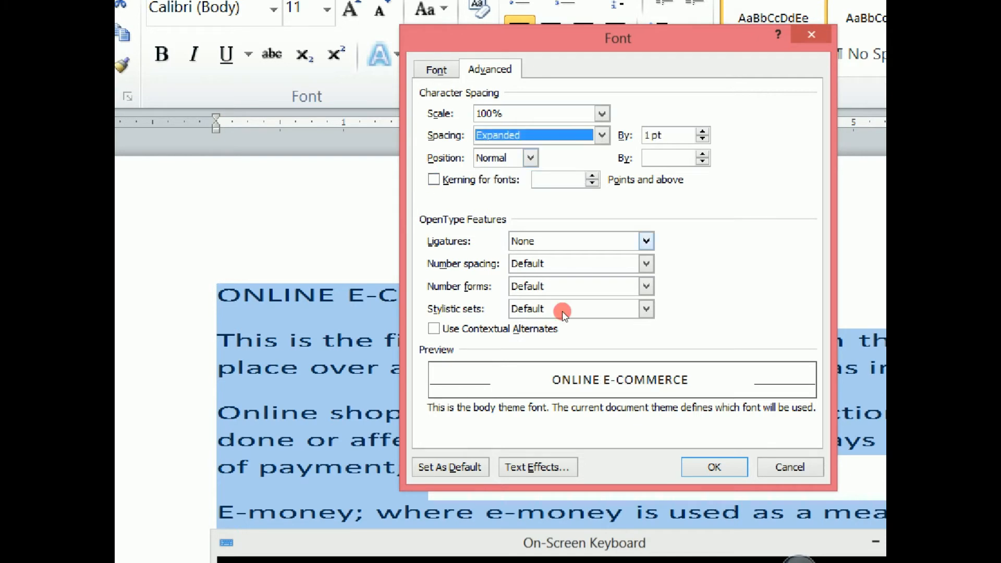
{"action": "key", "text": "Return"}
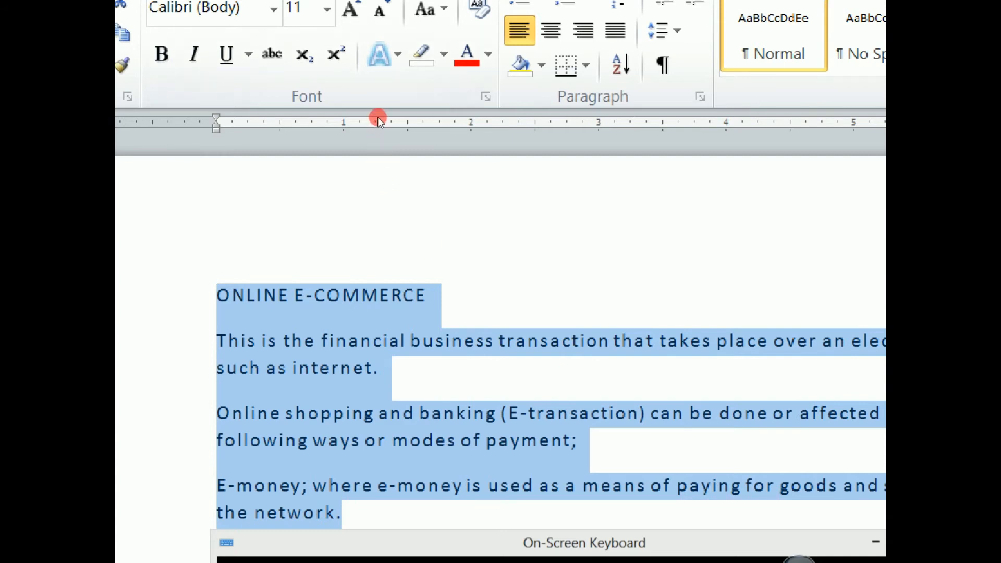
- Undo the last character spacing change on the selected text
{"action": "left_click", "coordinate": [486, 97]}
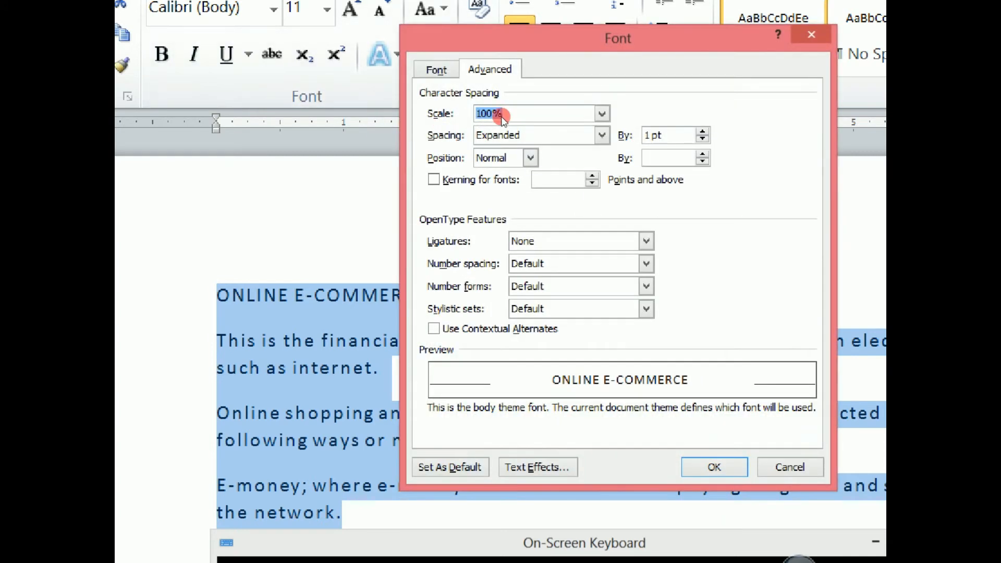
{"action": "key", "text": "Escape"}
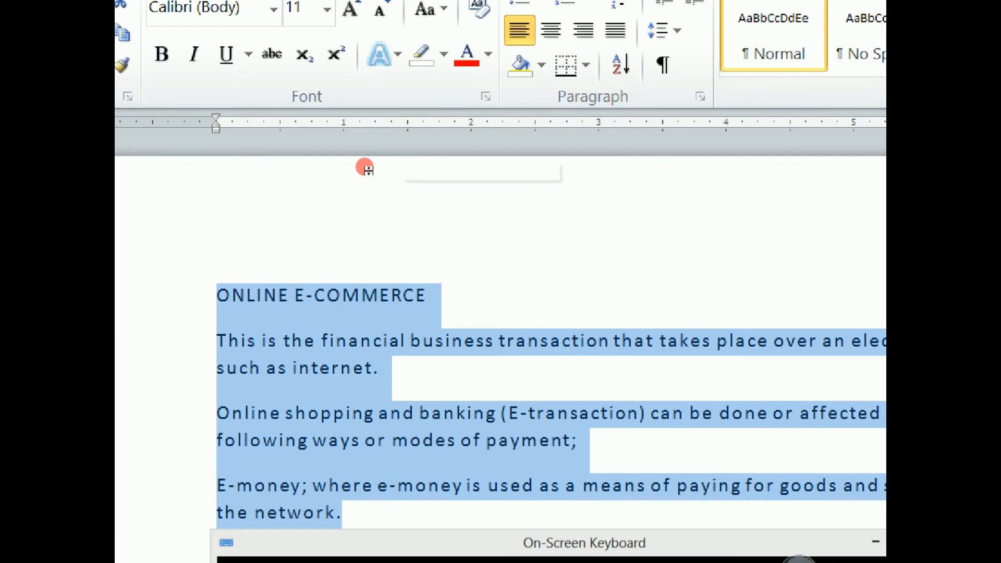
{"action": "key", "text": "ctrl+z"}
{"action": "key", "text": "ctrl+z"}
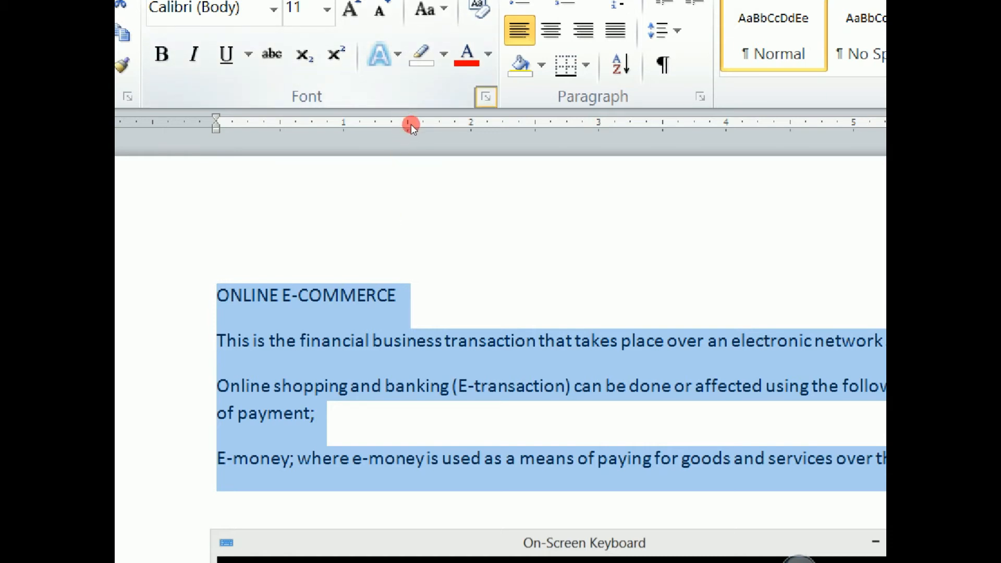
- Expand the selected text's character spacing by 1 pt in the Font dialog's advanced settings
{"action": "key", "text": "ctrl+d"}
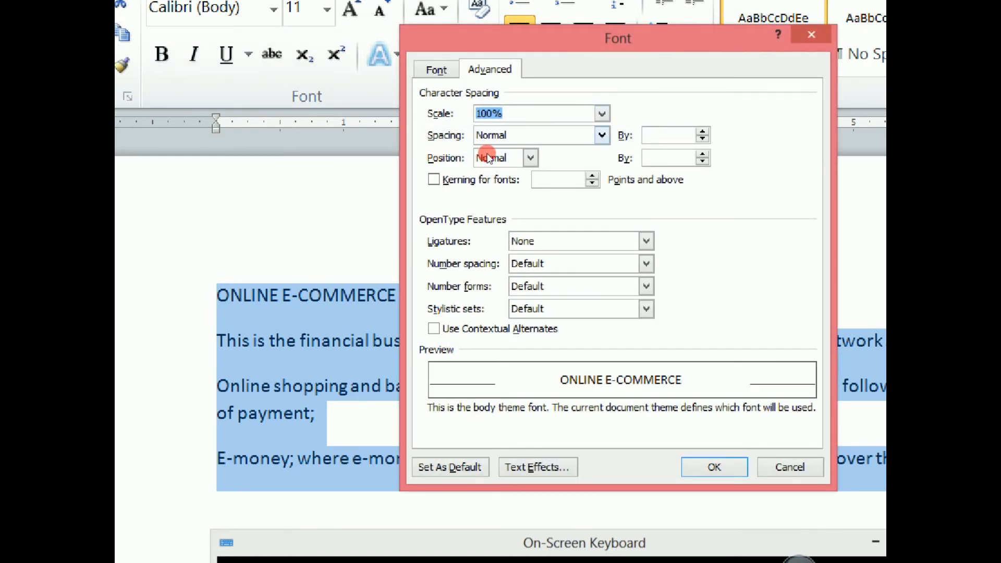
{"action": "key", "text": "alt+s"}
{"action": "key", "text": "Down"}
{"action": "key", "text": "Return"}
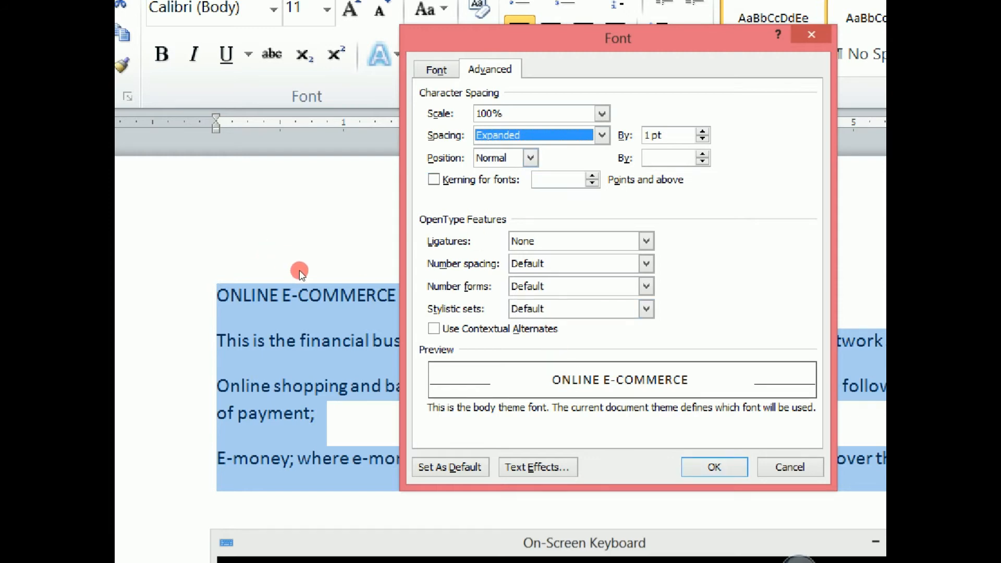
{"action": "key", "text": "Return"}
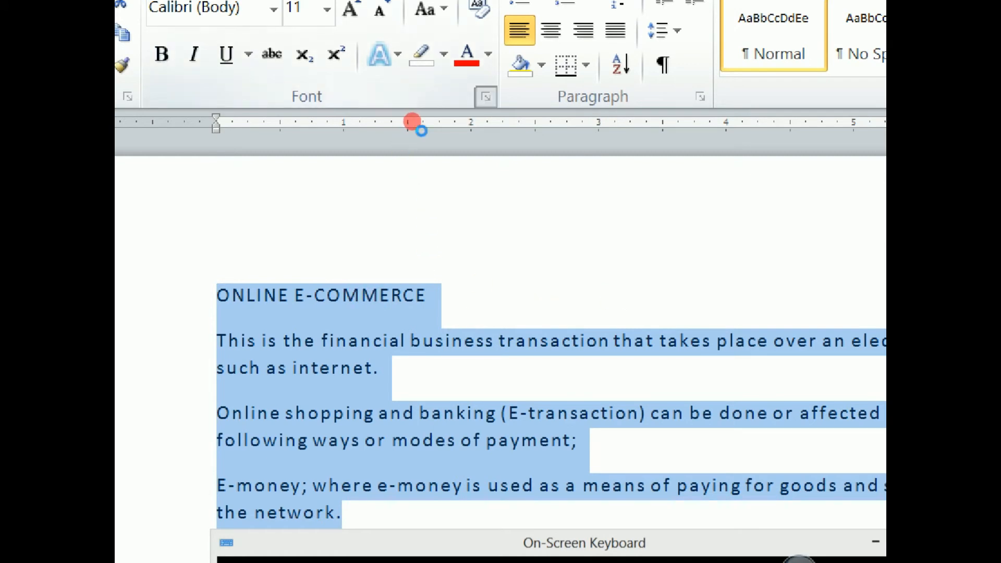
- Change the selected text's character spacing to Condensed by 1 pt
{"action": "key", "text": "ctrl+d"}
{"action": "left_click", "coordinate": [499, 136]}
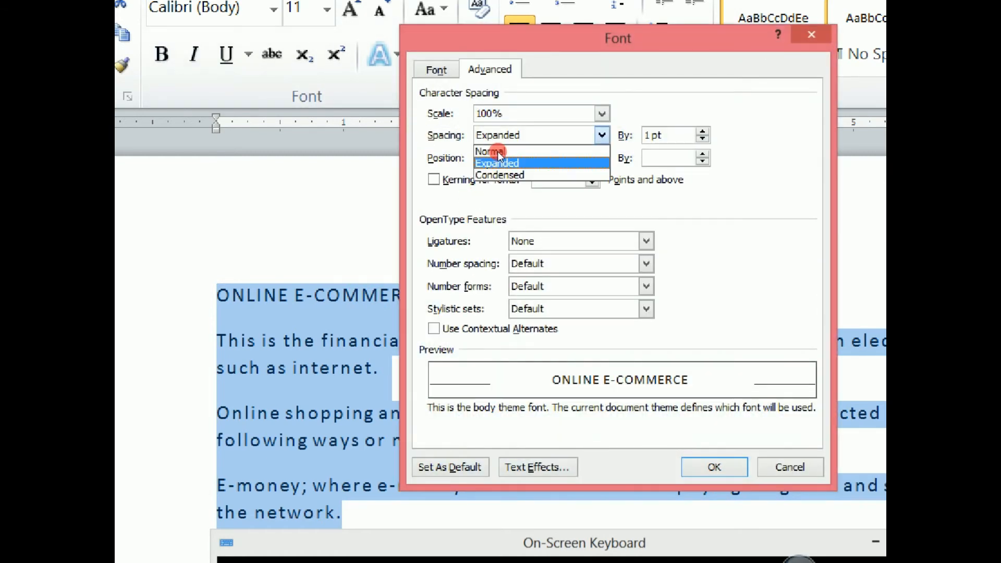
{"action": "left_click", "coordinate": [438, 179]}
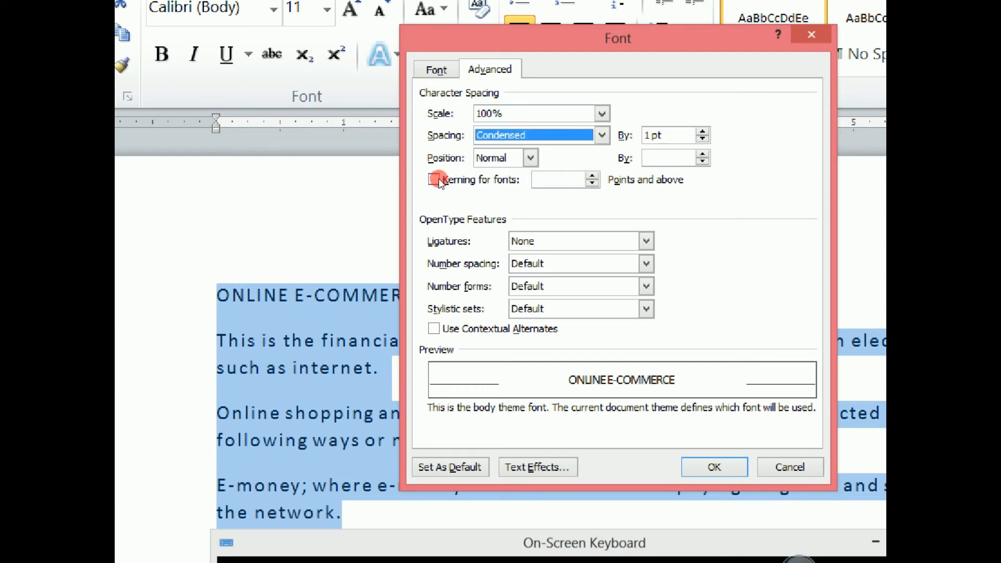
{"action": "key", "text": "Return"}
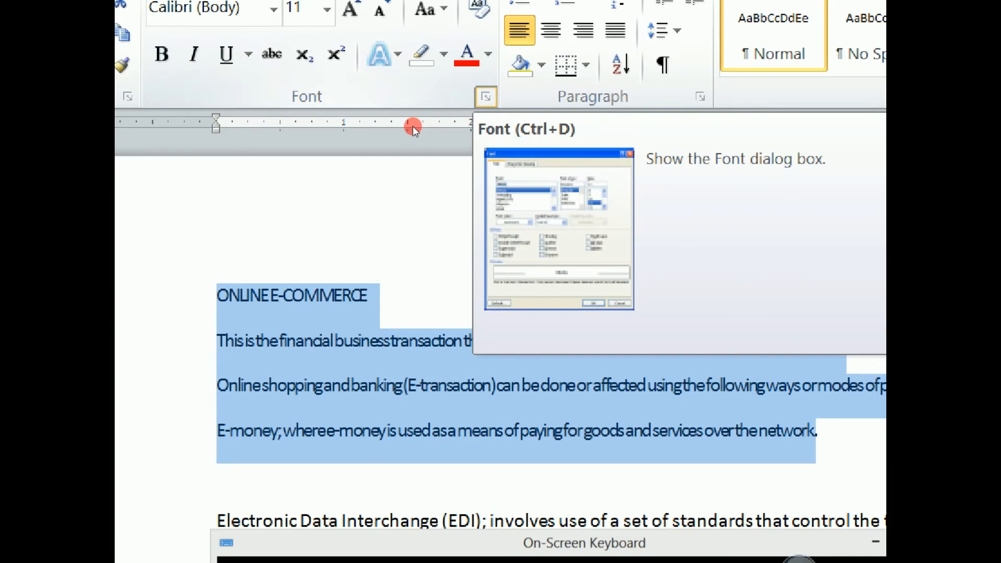
- Return the selected text's character spacing to Normal in the advanced font settings
{"action": "left_click", "coordinate": [486, 97]}
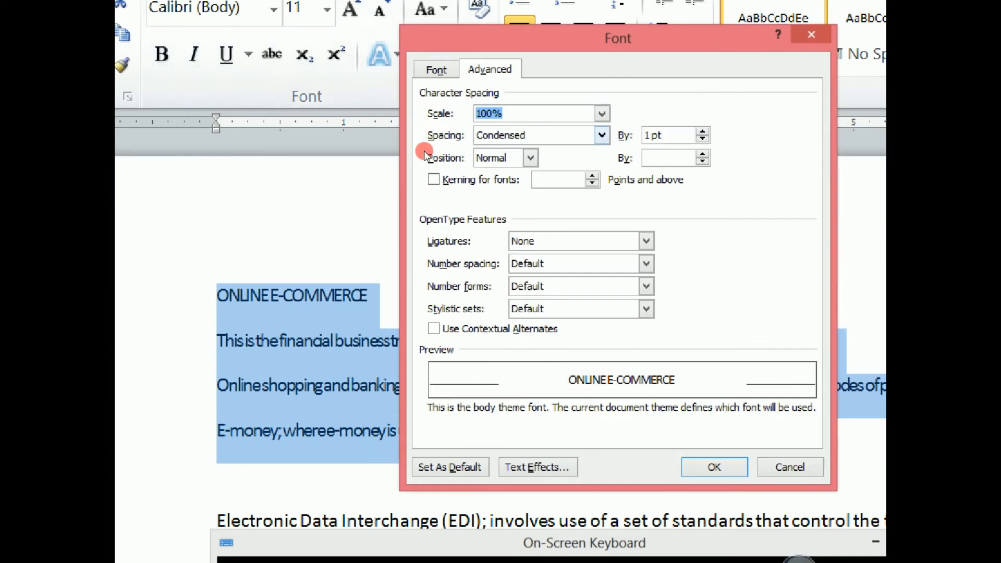
{"action": "left_click", "coordinate": [598, 135]}
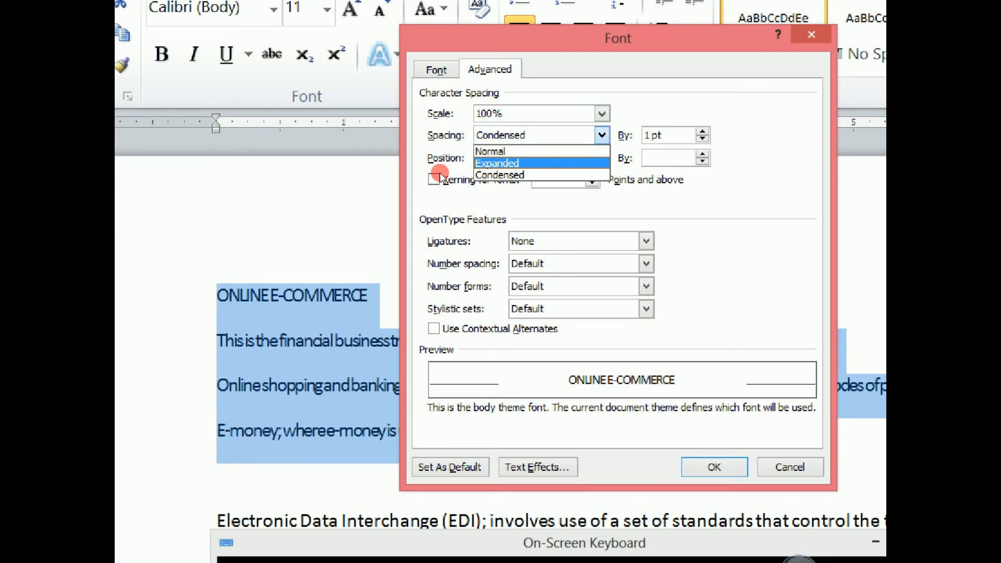
{"action": "left_click", "coordinate": [491, 151]}
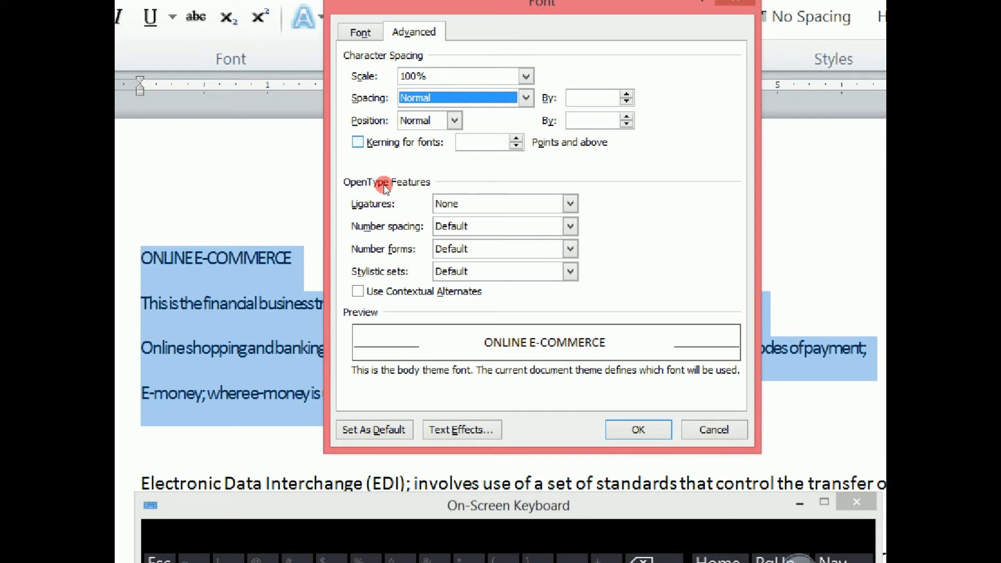
- Enable kerning for fonts of 14 points and above and apply it to the selected text
{"action": "key", "text": "alt+k"}
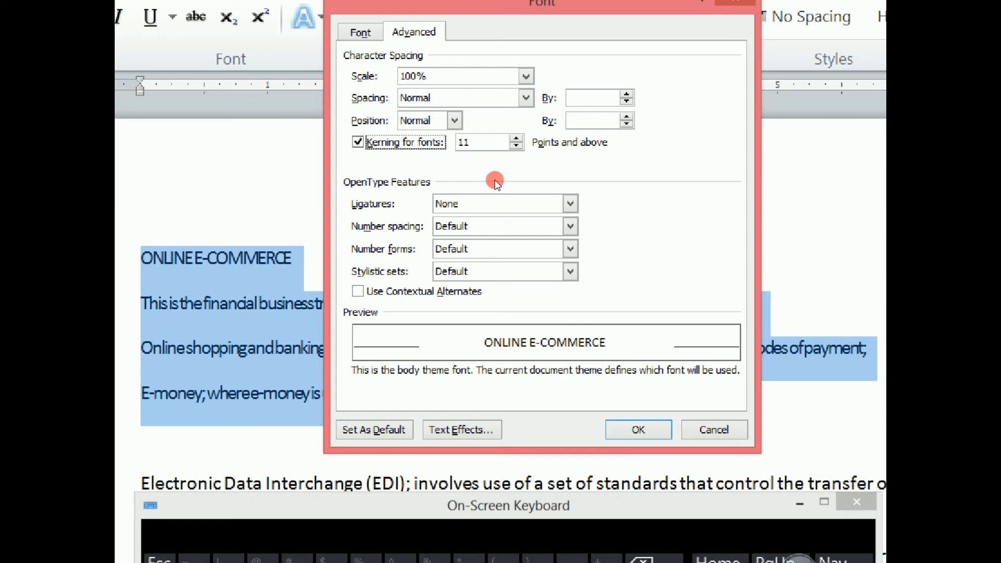
{"action": "key", "text": "Tab"}
{"action": "key", "text": "Up"}
{"action": "key", "text": "Up"}
{"action": "key", "text": "Return"}
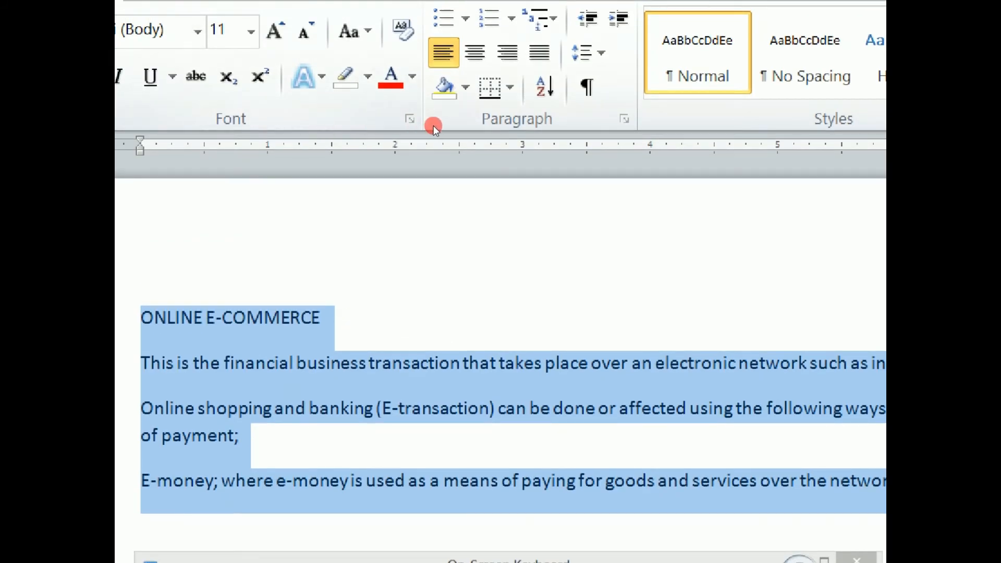
- Turn off kerning for fonts on the selected text
{"action": "left_click", "coordinate": [418, 127]}
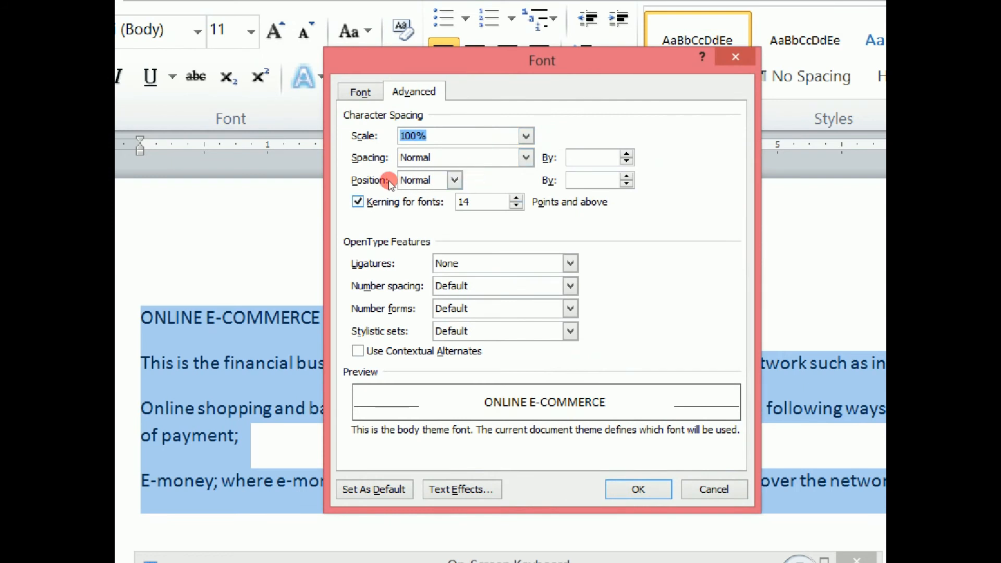
{"action": "key", "text": "alt+k"}
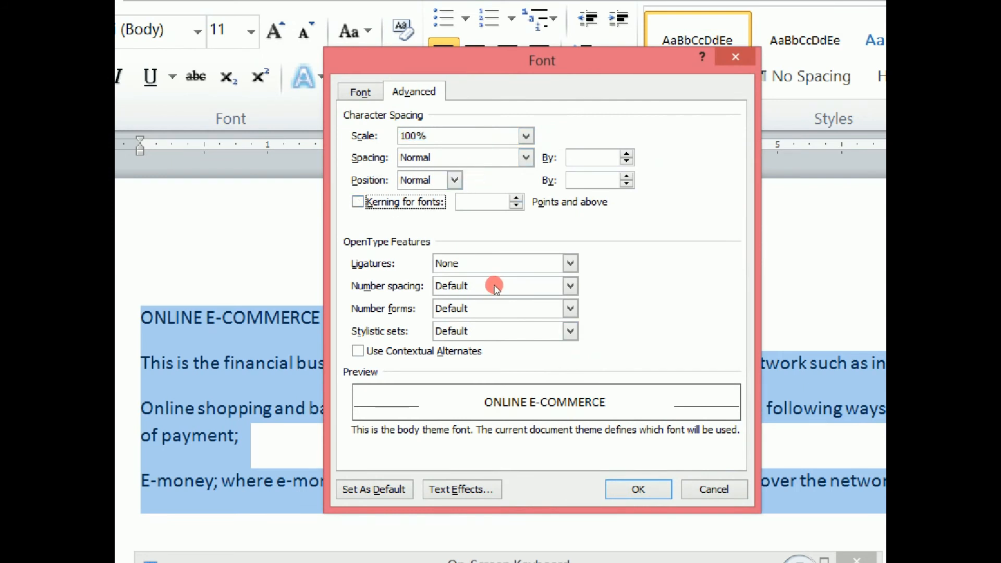
{"action": "key", "text": "Return"}
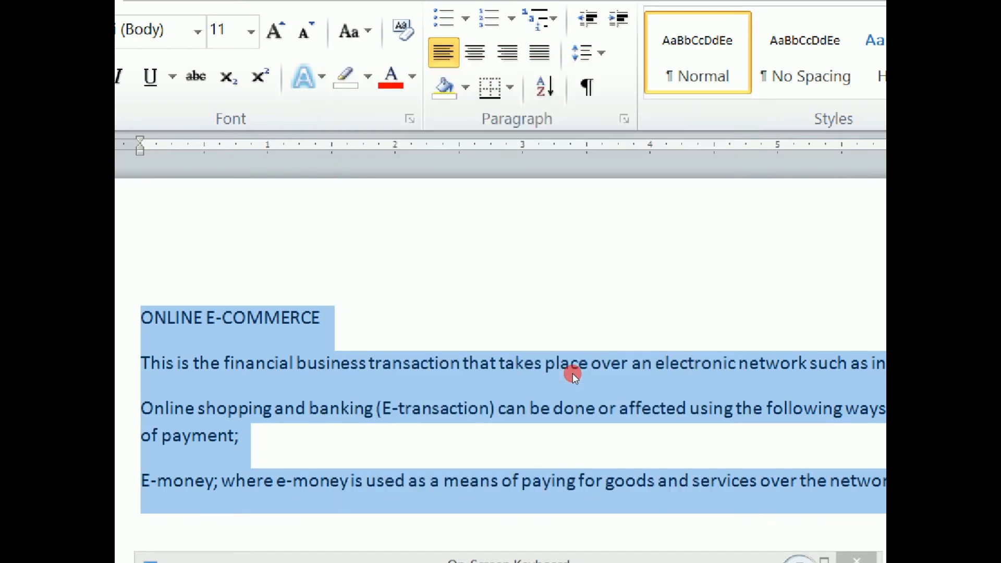
- In the Font dialog, choose the Bold style and the +Headings theme font for the selected text
{"action": "left_click", "coordinate": [409, 118]}
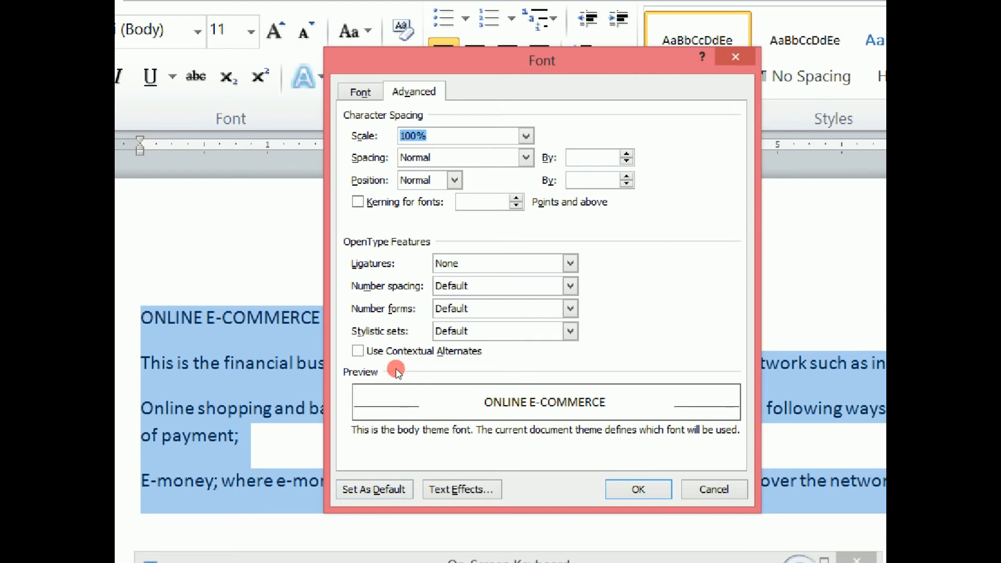
{"action": "left_click", "coordinate": [378, 98]}
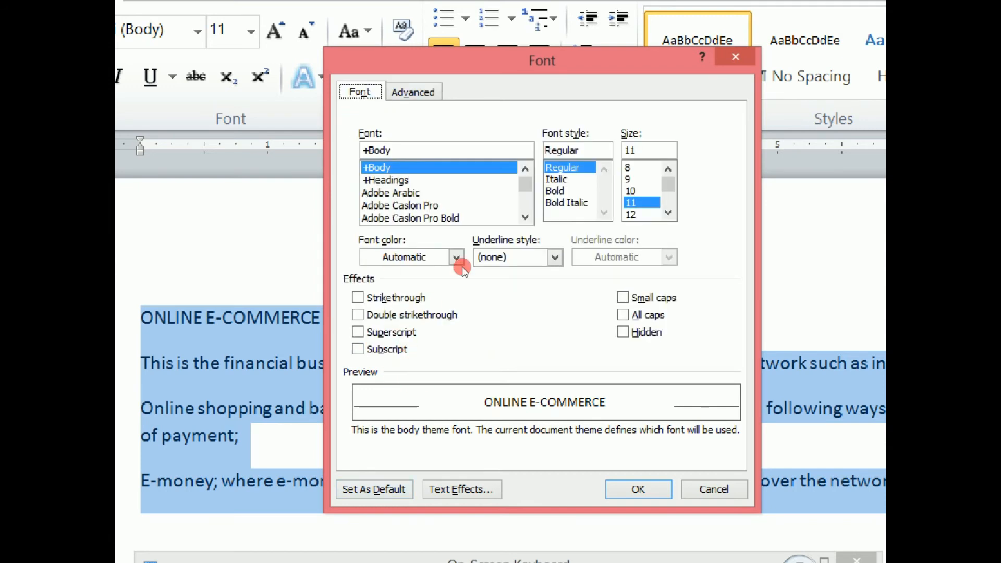
{"action": "left_click", "coordinate": [556, 192]}
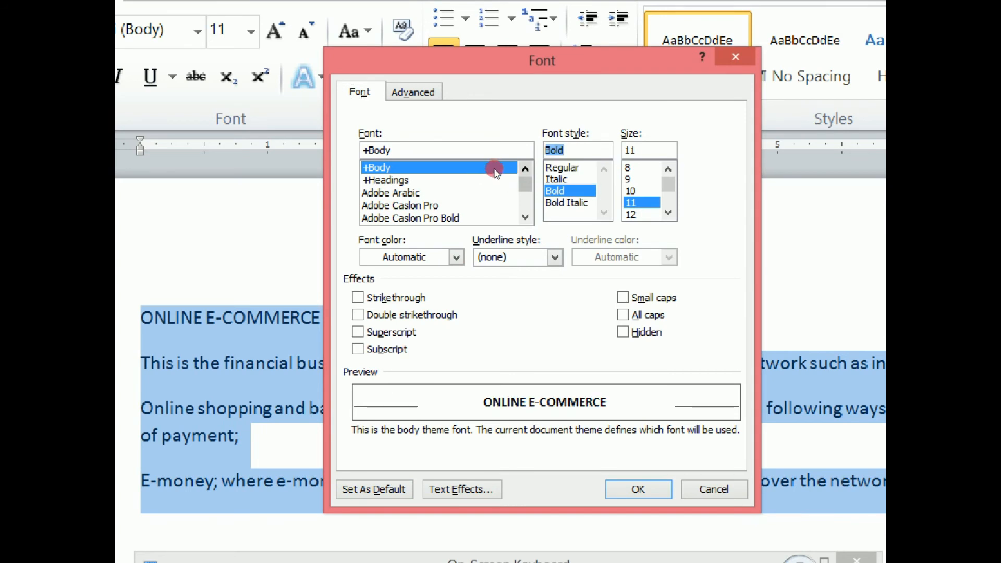
{"action": "scroll", "coordinate": [496, 175], "scroll_direction": "down", "scroll_amount": 15}
{"action": "scroll", "coordinate": [495, 178], "scroll_direction": "up", "scroll_amount": 15}
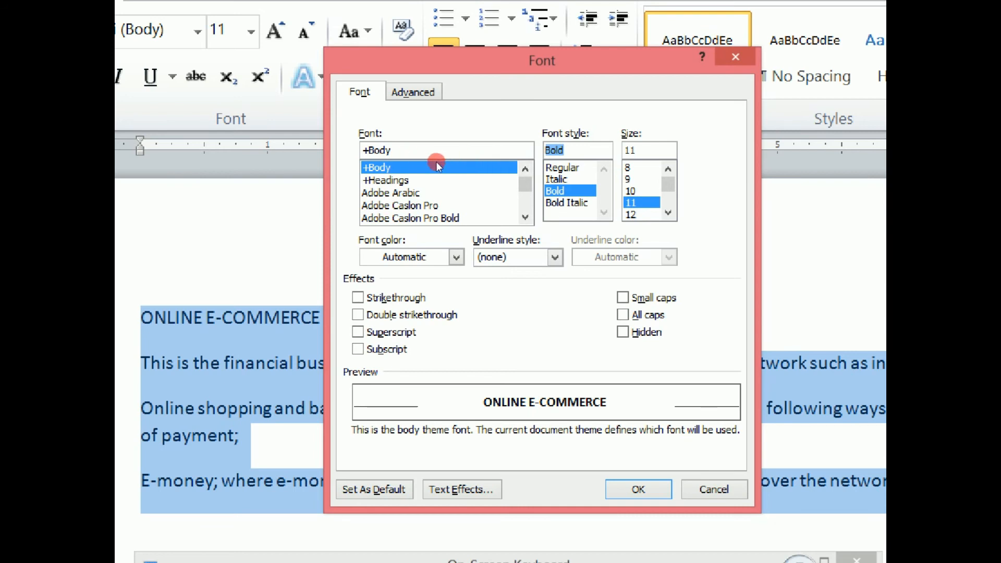
{"action": "left_click", "coordinate": [392, 172]}
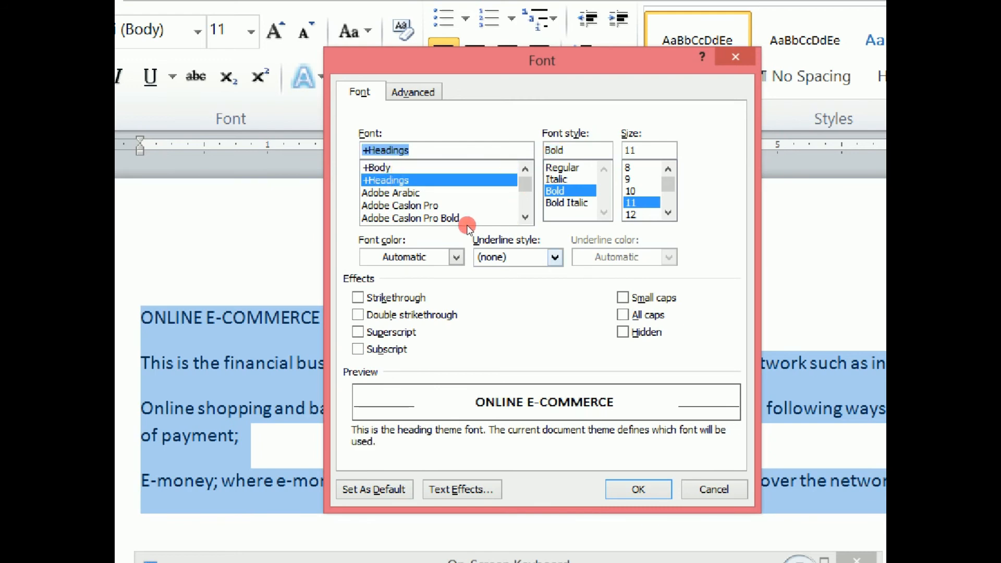
- Set the font colour to the dark blue Accent 5 theme colour and the font size to 12
{"action": "left_click", "coordinate": [456, 258]}
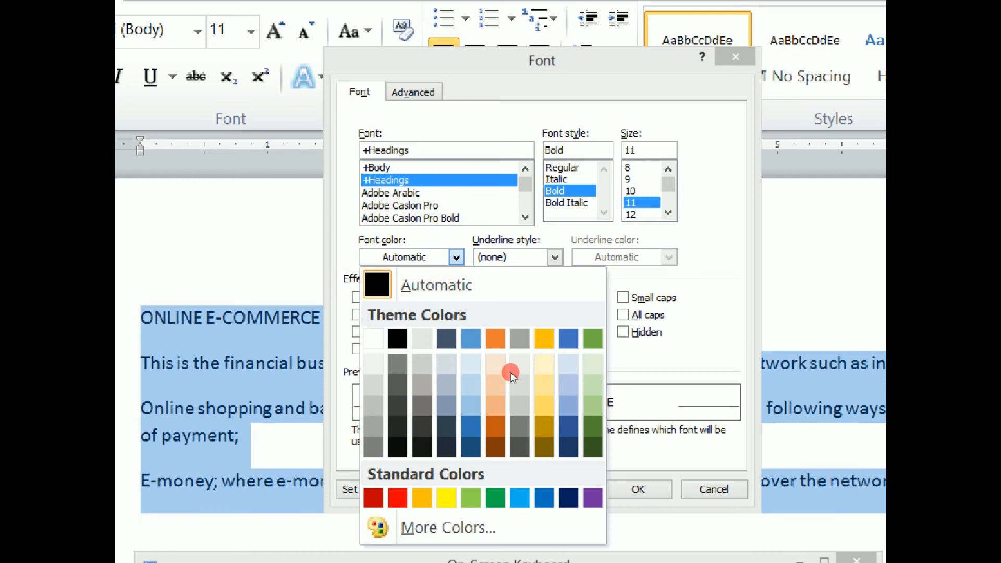
{"action": "left_click", "coordinate": [519, 340]}
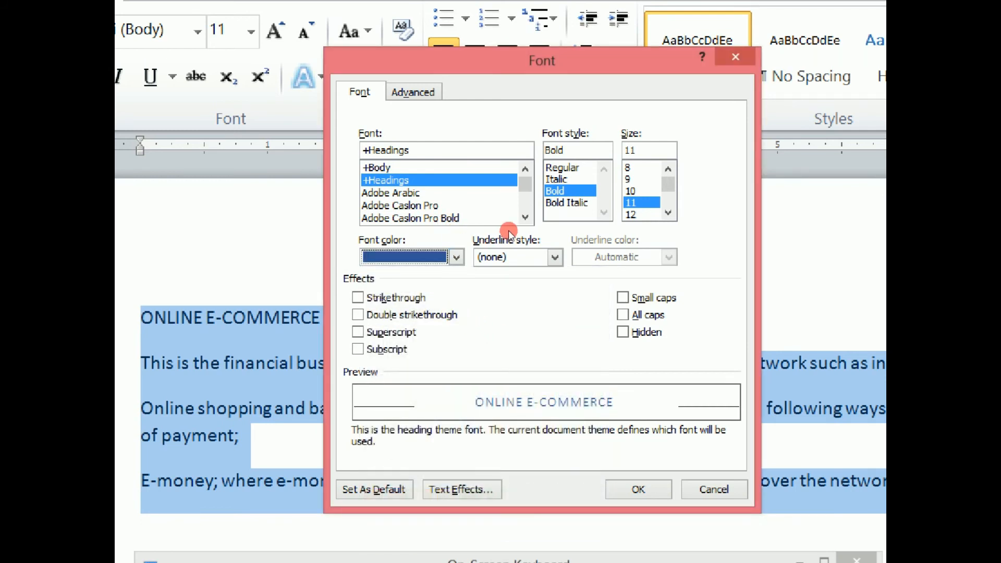
{"action": "left_click", "coordinate": [668, 213]}
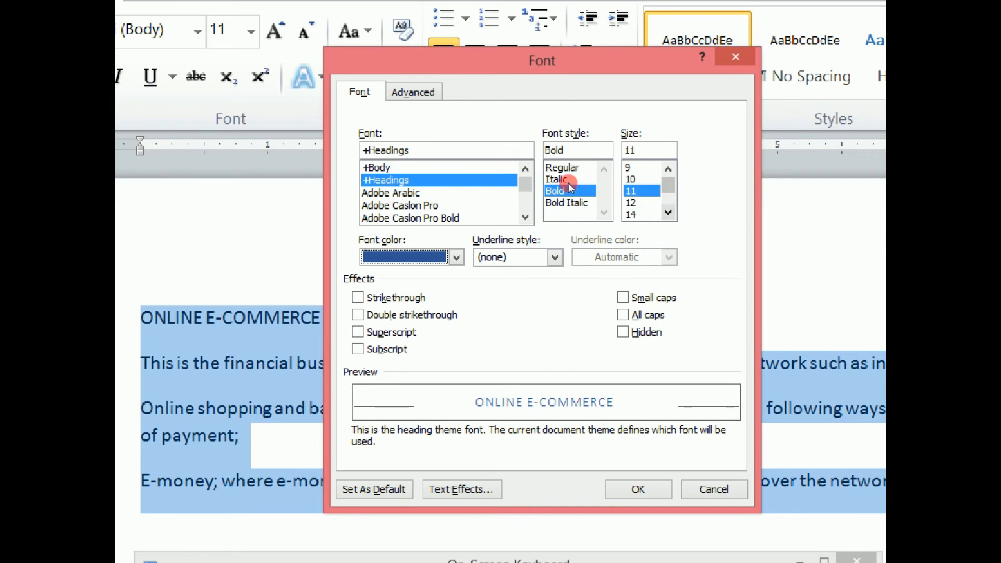
{"action": "left_click", "coordinate": [641, 203]}
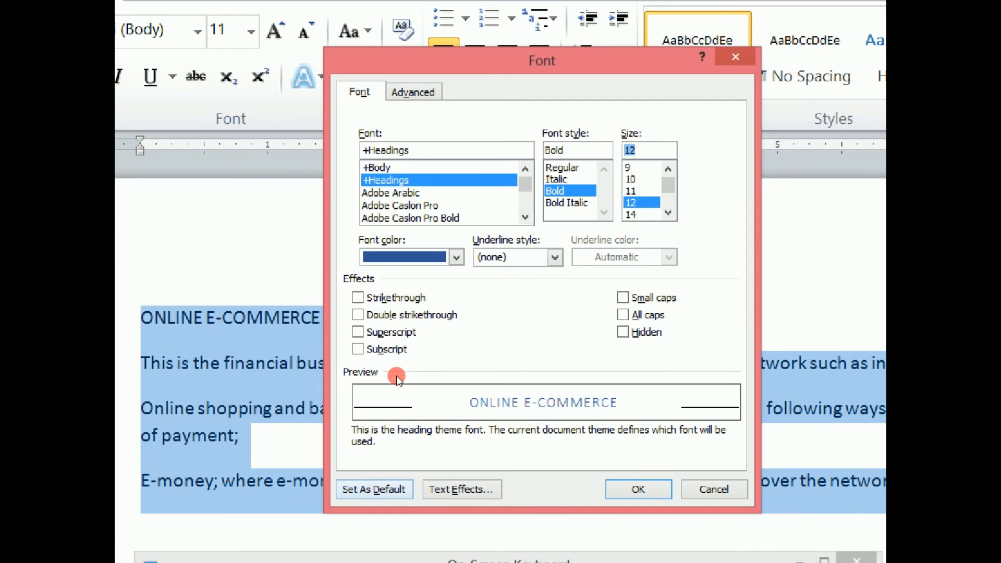
- Make these font settings the default for this document only and deselect the text
{"action": "left_click", "coordinate": [374, 489]}
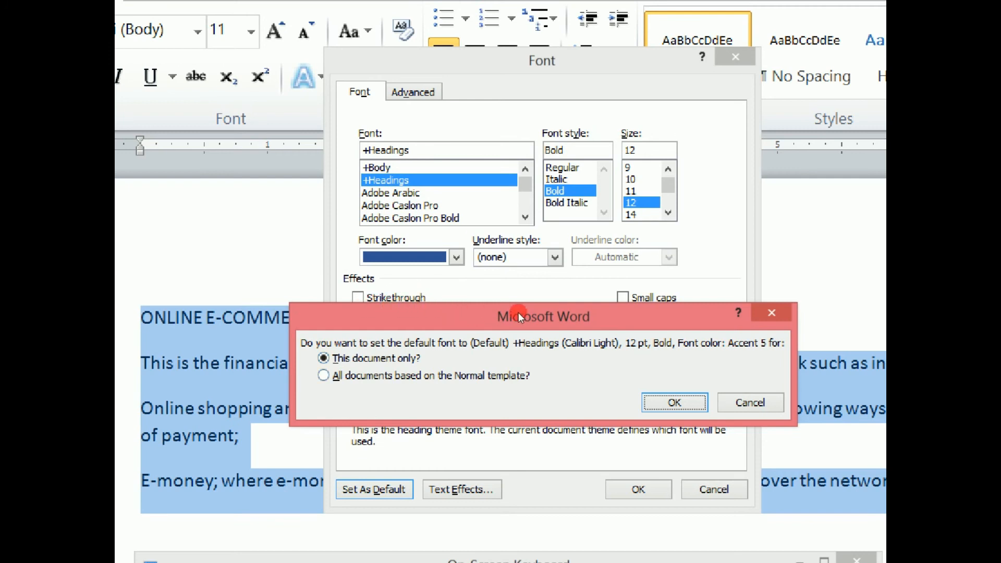
{"action": "key", "text": "Return"}
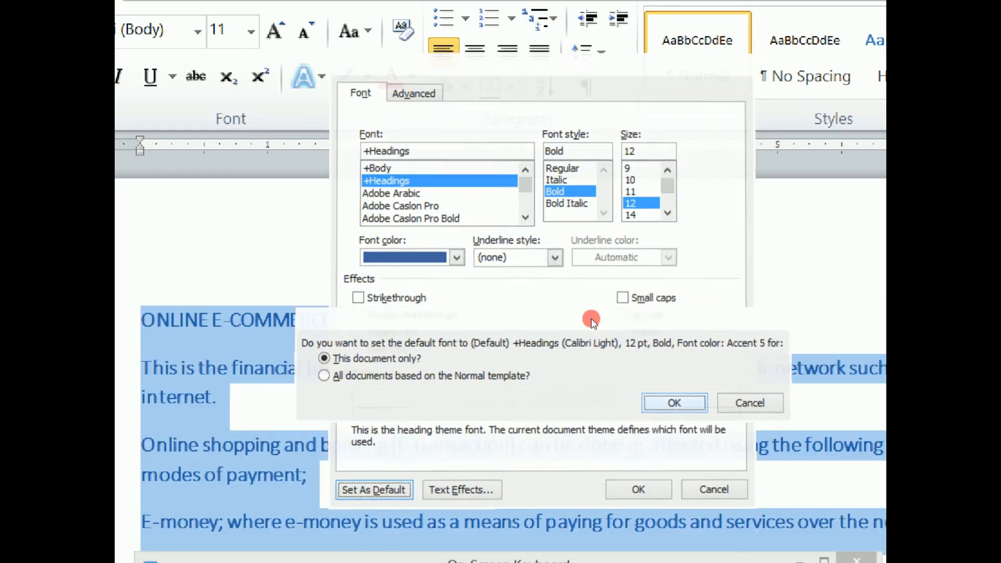
{"action": "left_click", "coordinate": [591, 272]}
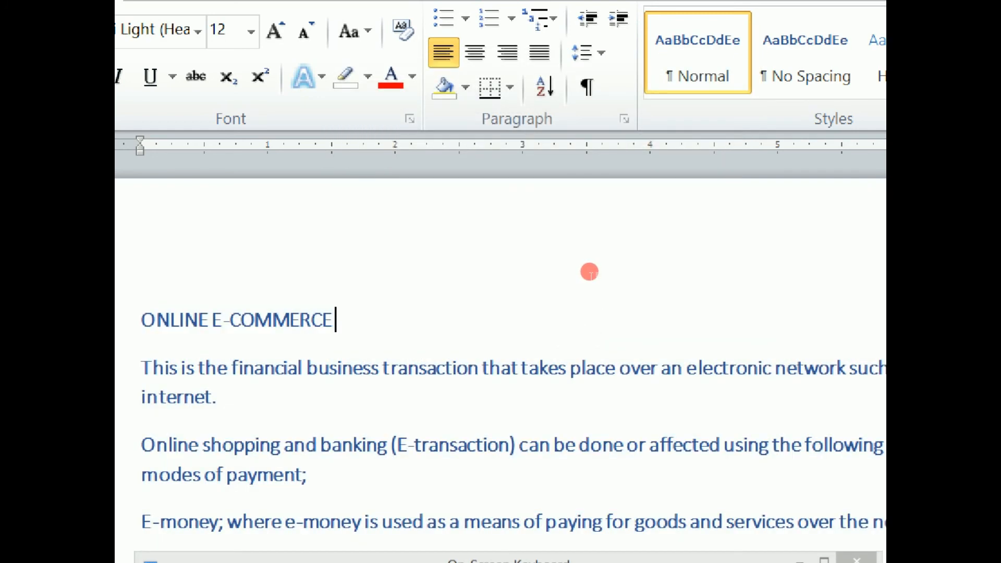
- Create a new blank document and enter the test text "gdfssadad" to check its default font
{"action": "key", "text": "ctrl+n"}
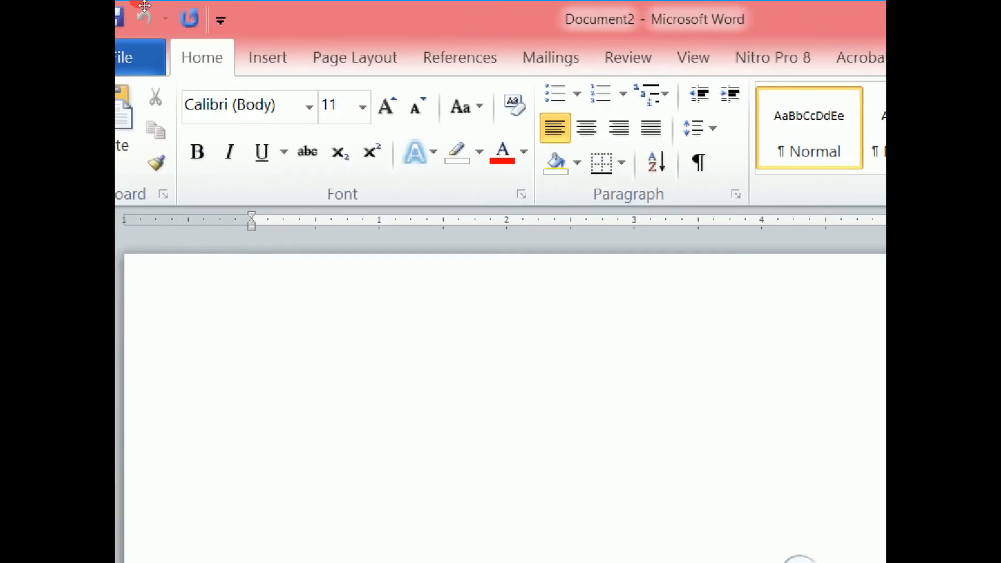
{"action": "type", "text": "g"}
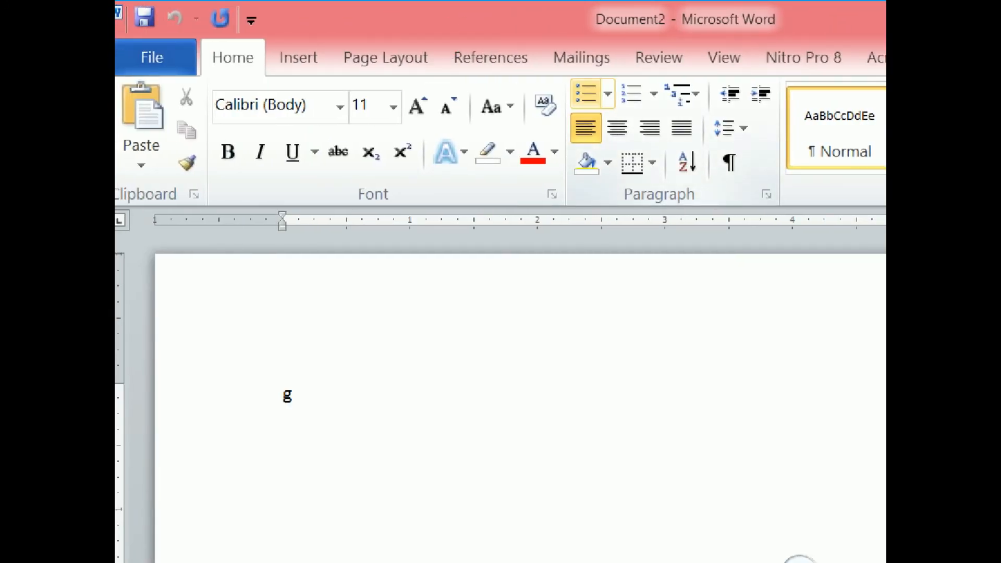
{"action": "type", "text": "dfssadad"}
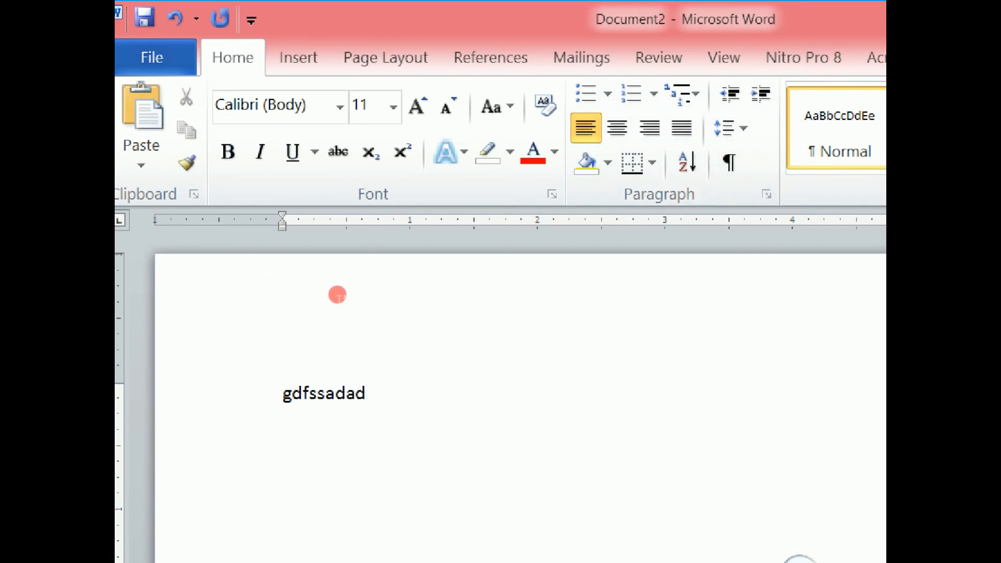
- Delete the test text from the new document and switch back to the ONLINE E-COMMERCE document
{"action": "key", "text": "shift+Left"}
{"action": "key", "text": "shift+Left"}
{"action": "key", "text": "shift+Left"}
{"action": "key", "text": "shift+Left"}
{"action": "key", "text": "shift+Left"}
{"action": "key", "text": "shift+Left"}
{"action": "key", "text": "shift+Left"}
{"action": "key", "text": "shift+Left"}
{"action": "key", "text": "shift+Left"}
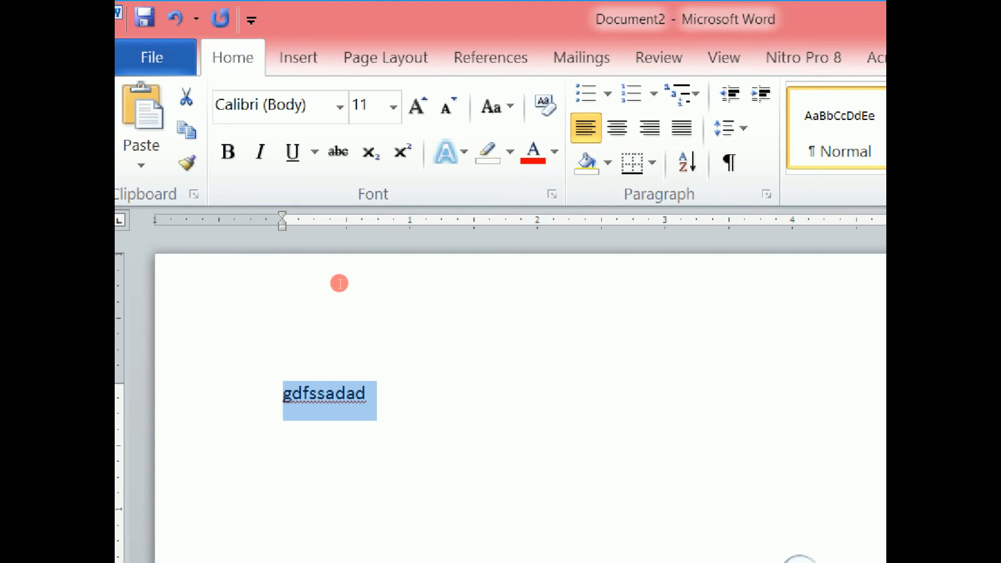
{"action": "key", "text": "Delete"}
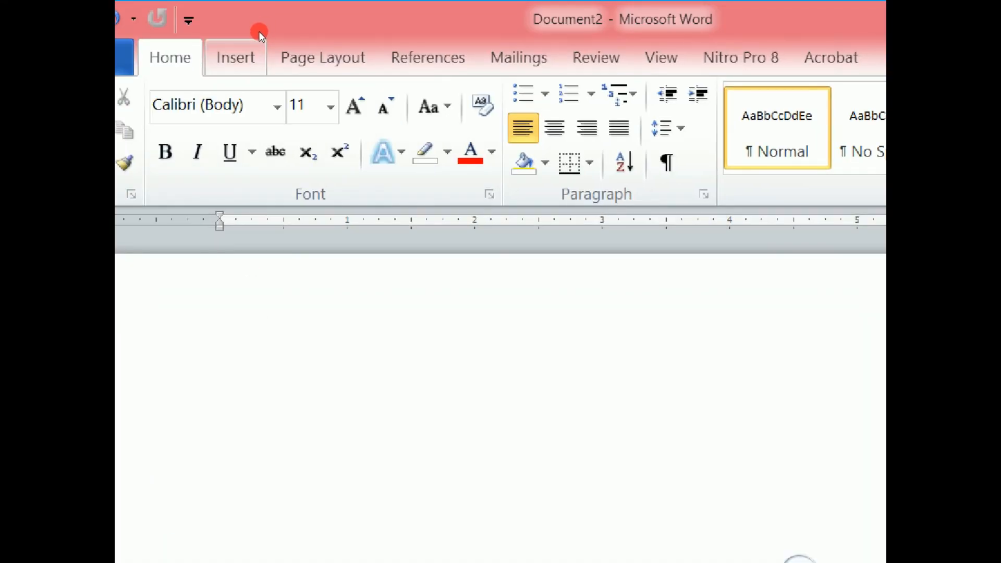
{"action": "key", "text": "alt+Tab"}
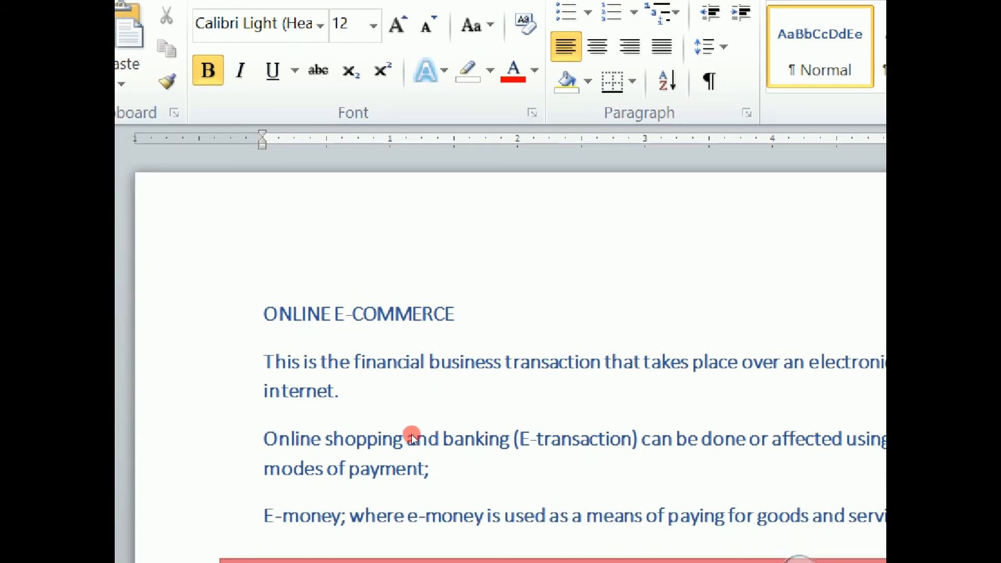
- Enter the test text "nsdsfsfsdfsdfsdfsda" on the empty line after the document's last paragraph to check its default font
{"action": "left_click_drag", "start_coordinate": [885, 222], "coordinate": [853, 420]}
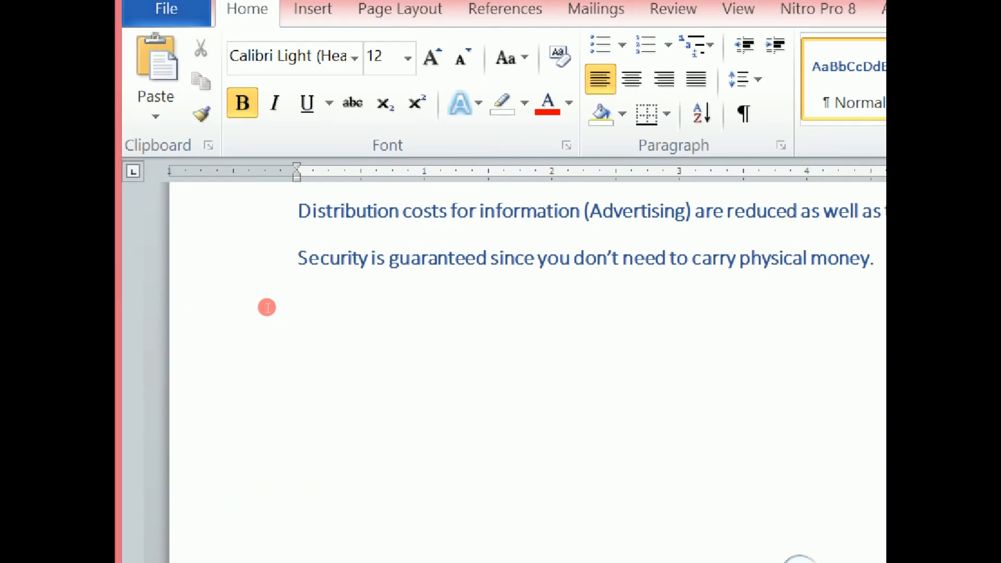
{"action": "left_click", "coordinate": [257, 308]}
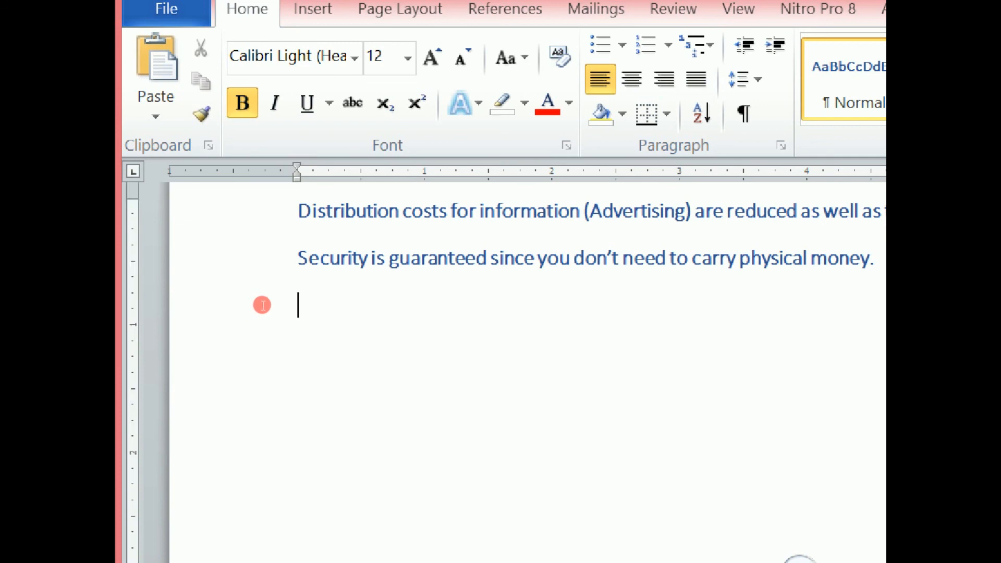
{"action": "type", "text": "nsdsfsfsdfsdfsdfsda"}
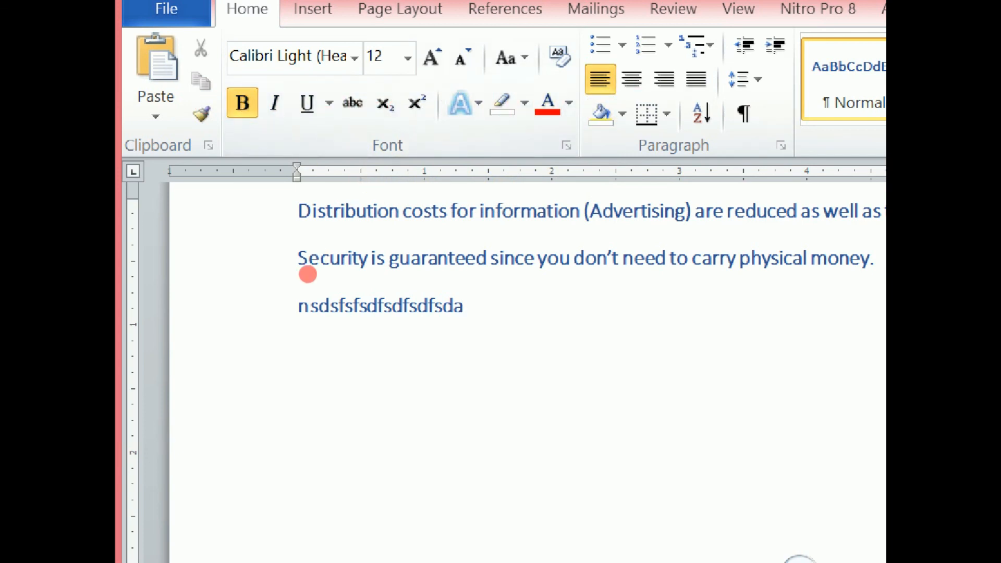
- Delete the test text together with the "Security is guaranteed" paragraph directly above it
{"action": "left_click_drag", "start_coordinate": [356, 242], "coordinate": [292, 245]}
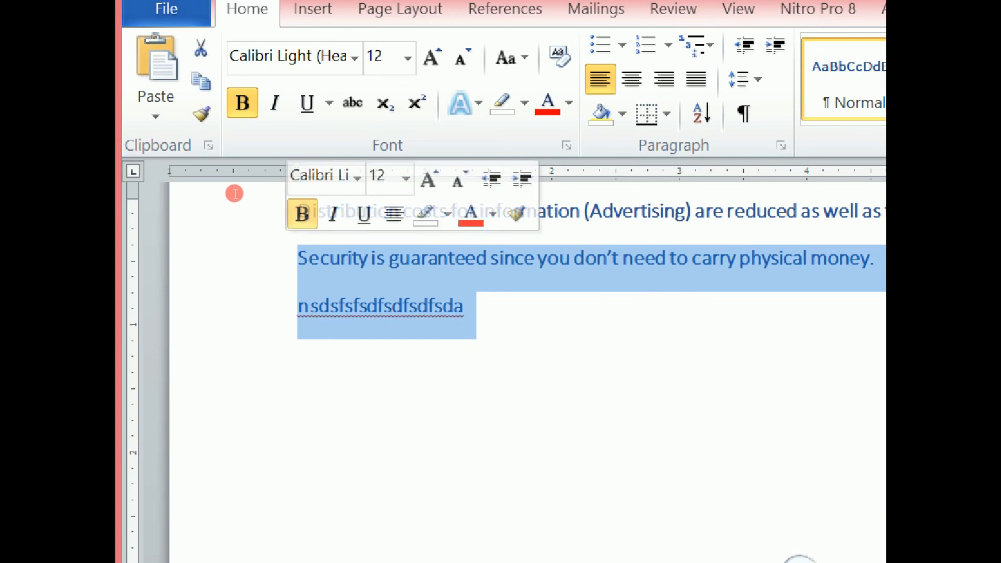
{"action": "key", "text": "Delete"}
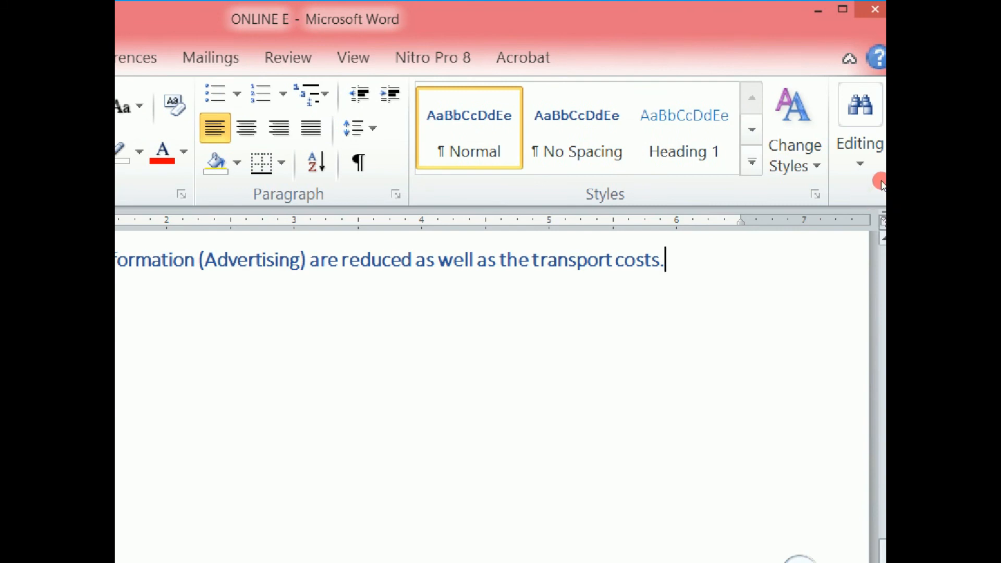
{"action": "left_click_drag", "start_coordinate": [886, 376], "coordinate": [887, 191]}
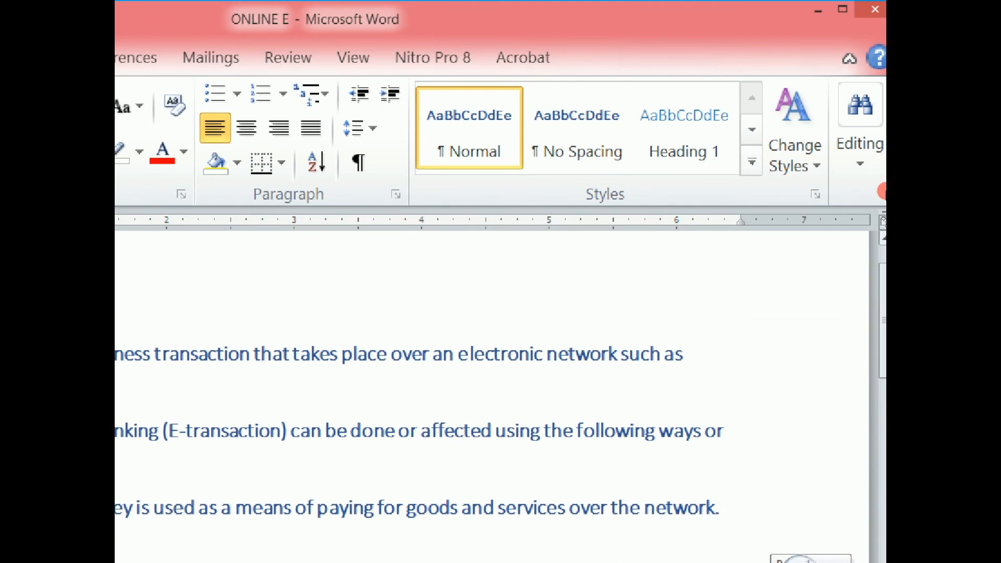